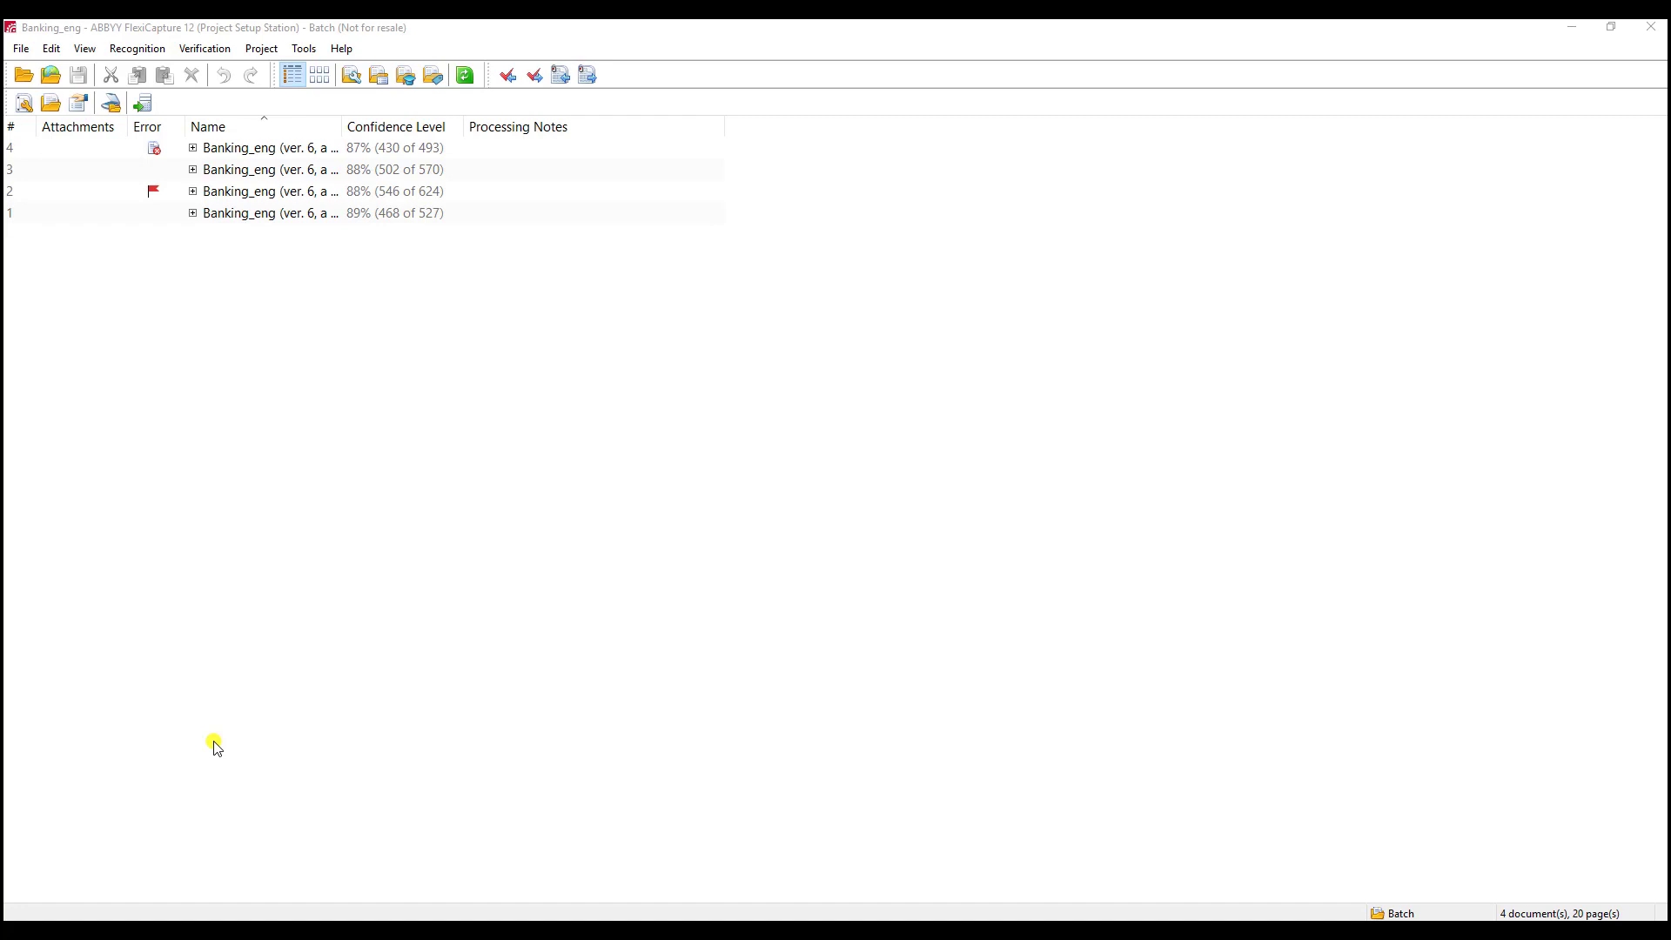
# - Open the Banking_eng document definition from Project > Document Definitions and show its Export Settings
pyautogui.click(302, 641)
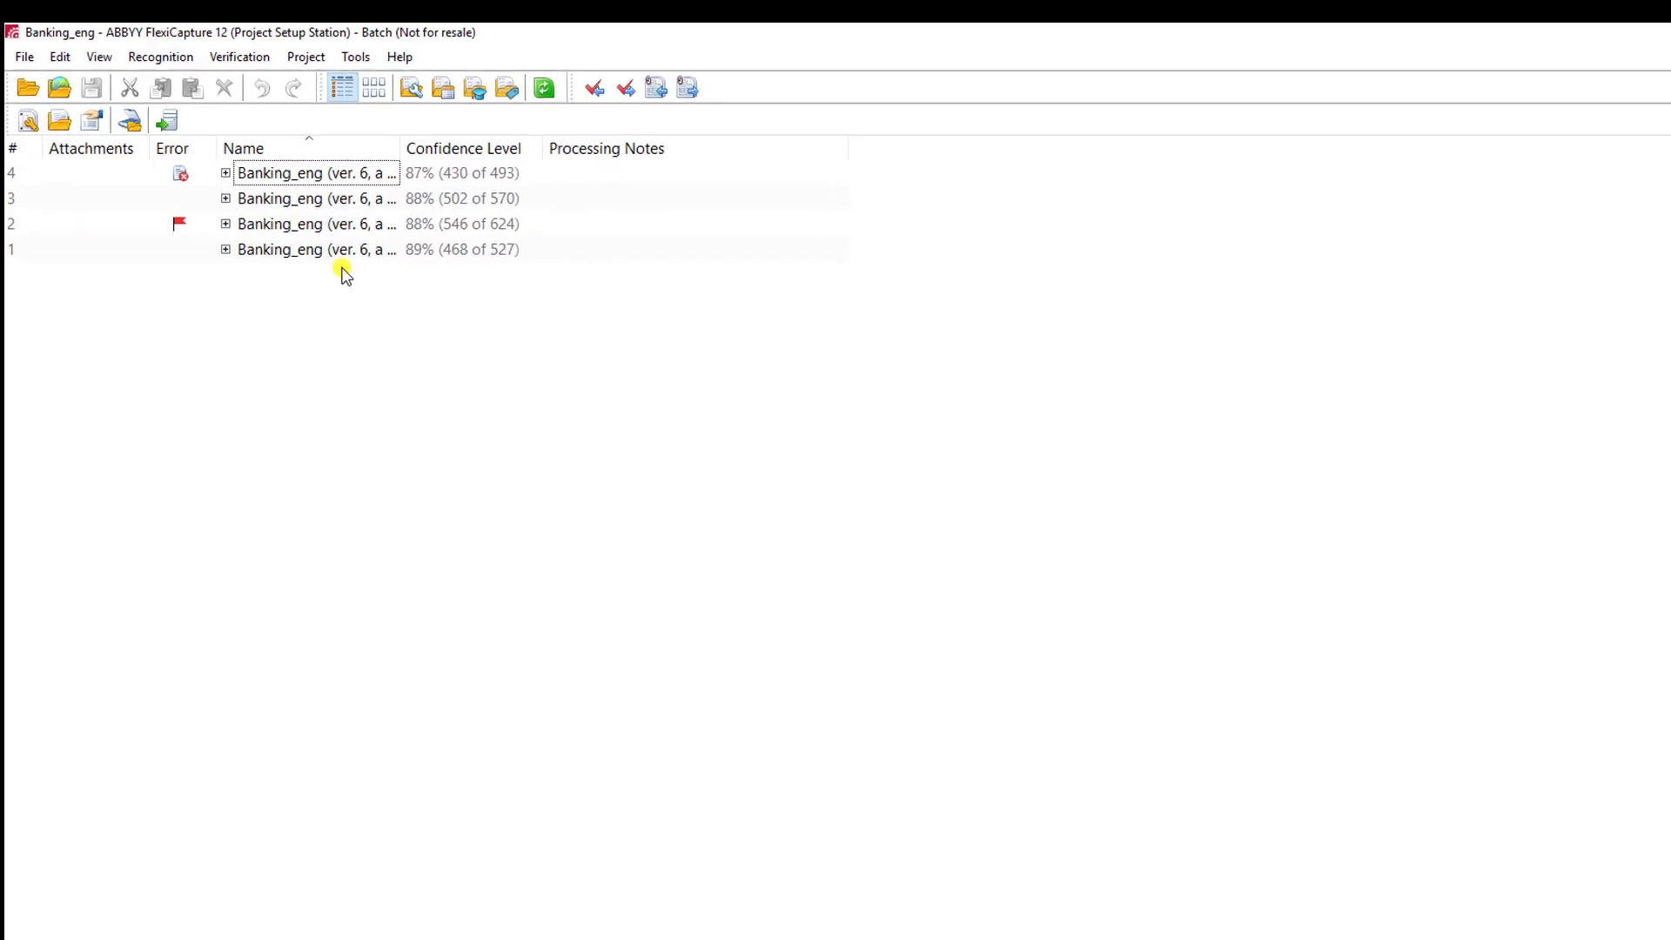
pyautogui.click(355, 56)
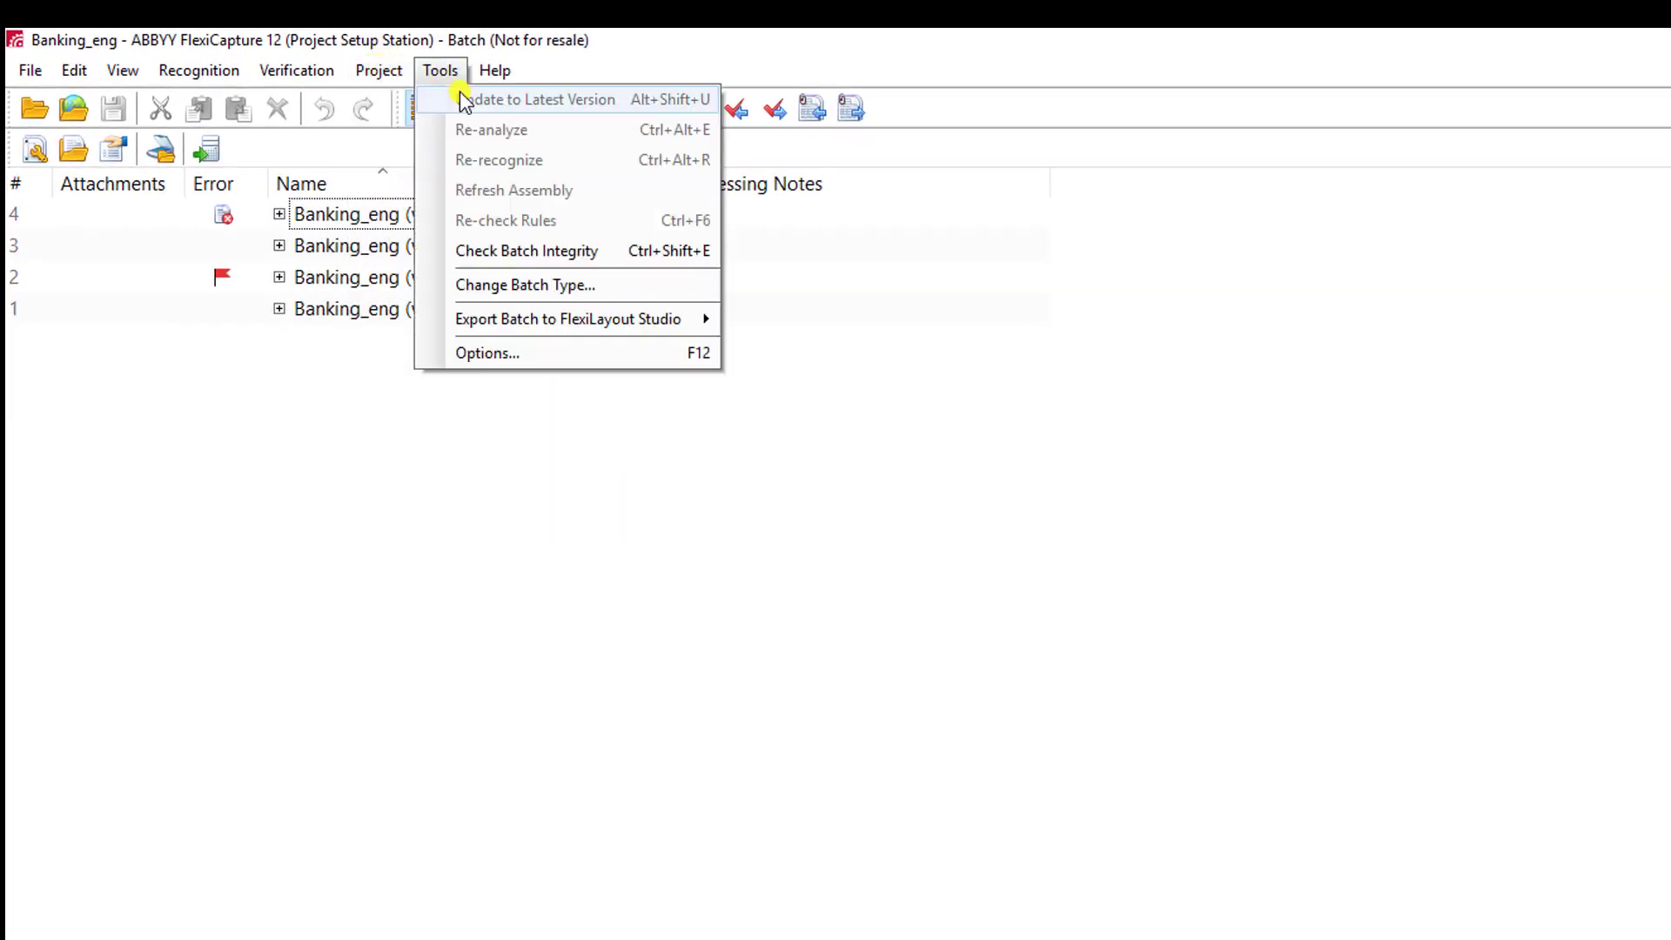
pyautogui.click(390, 72)
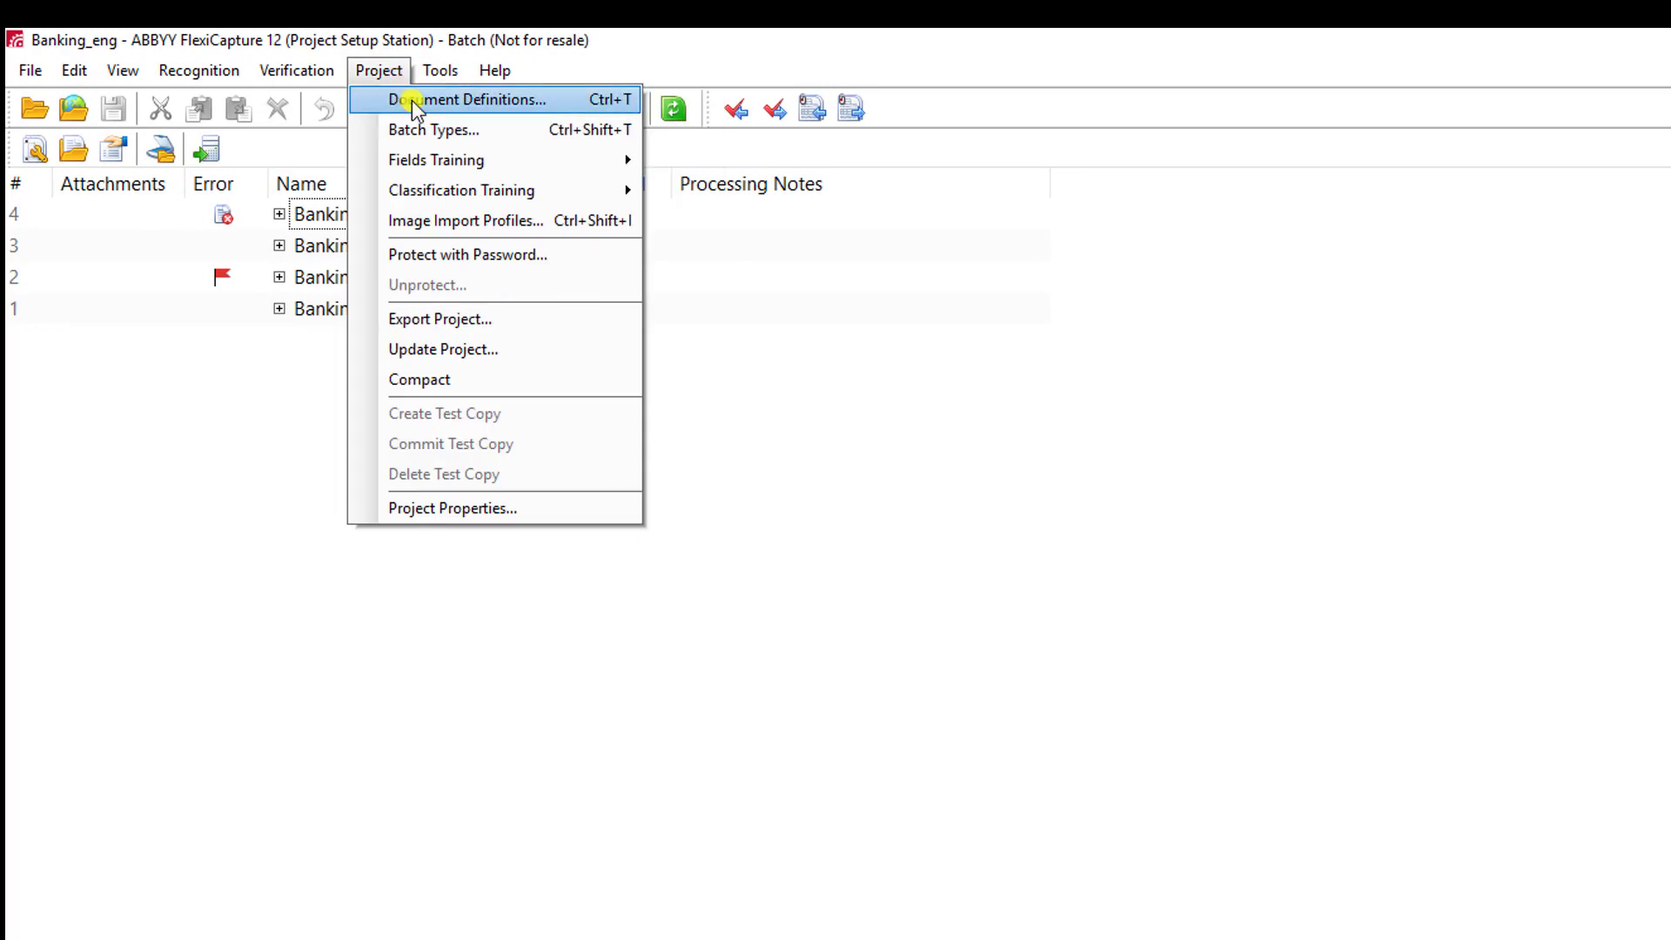
pyautogui.click(411, 101)
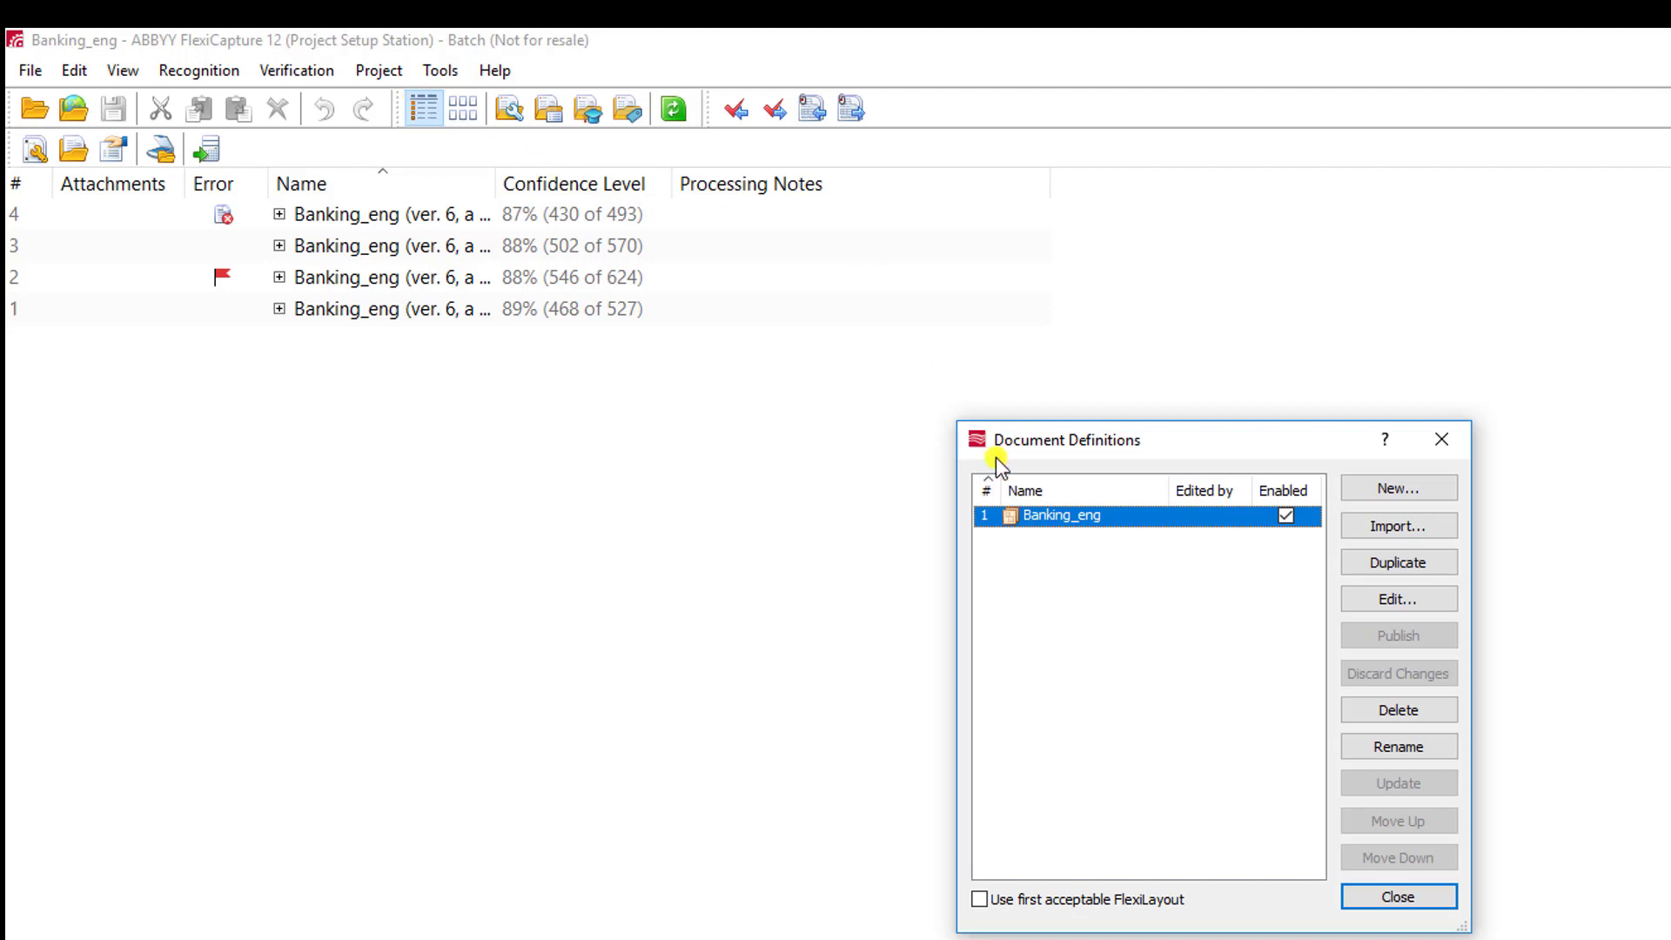
pyautogui.click(1377, 600)
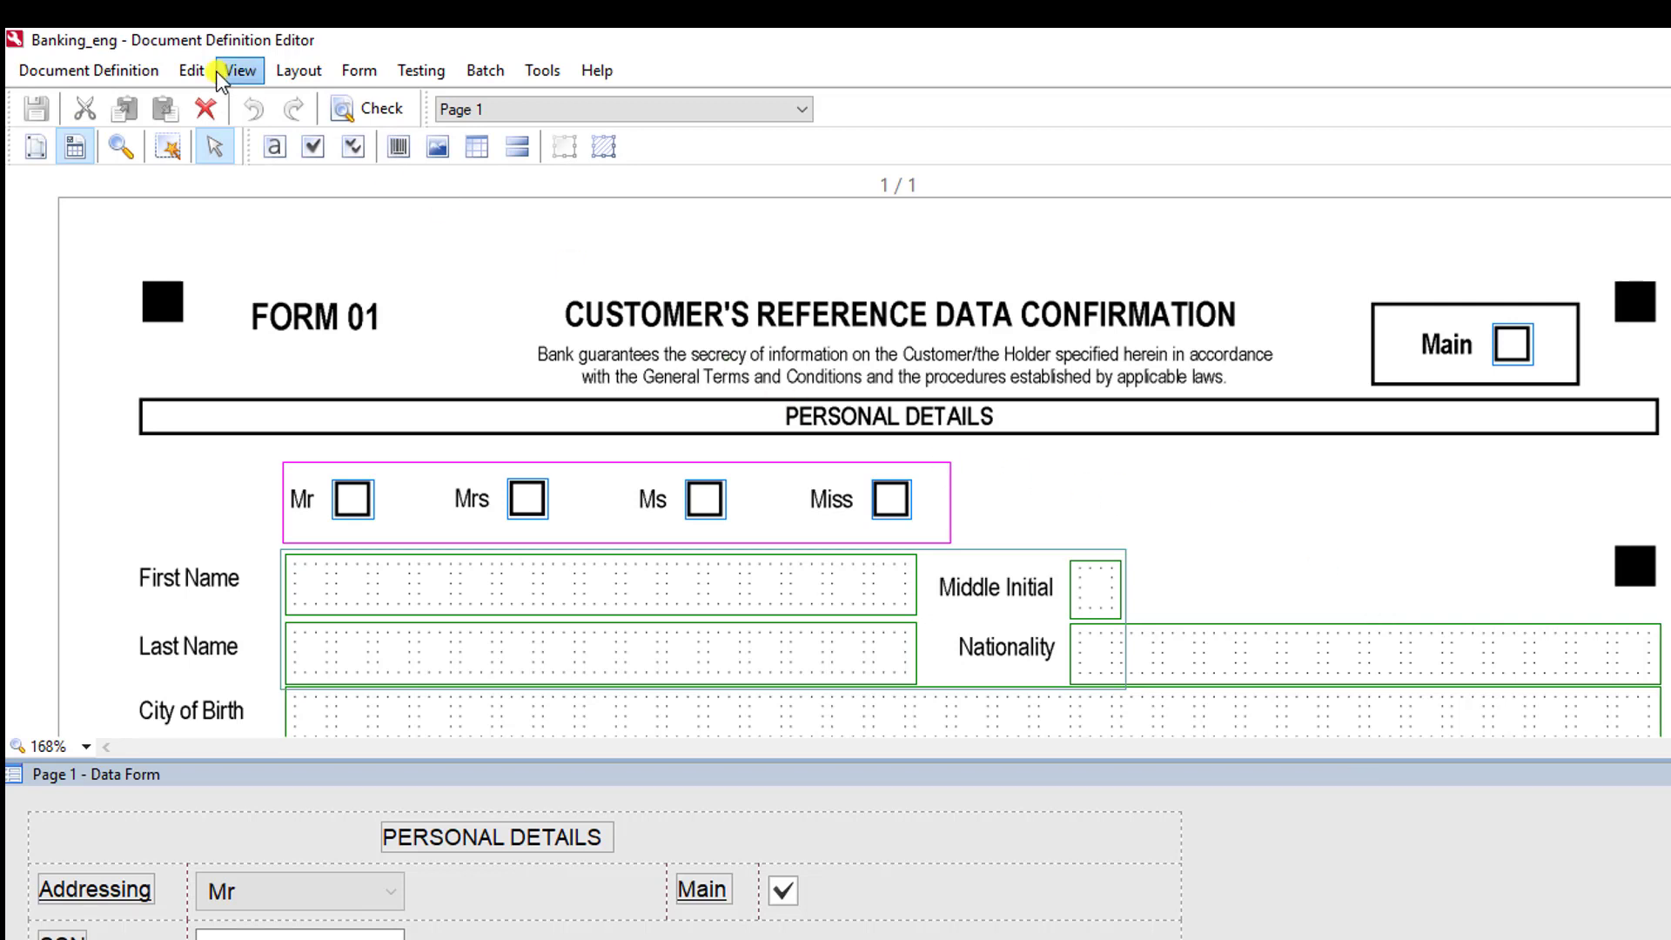
pyautogui.click(121, 77)
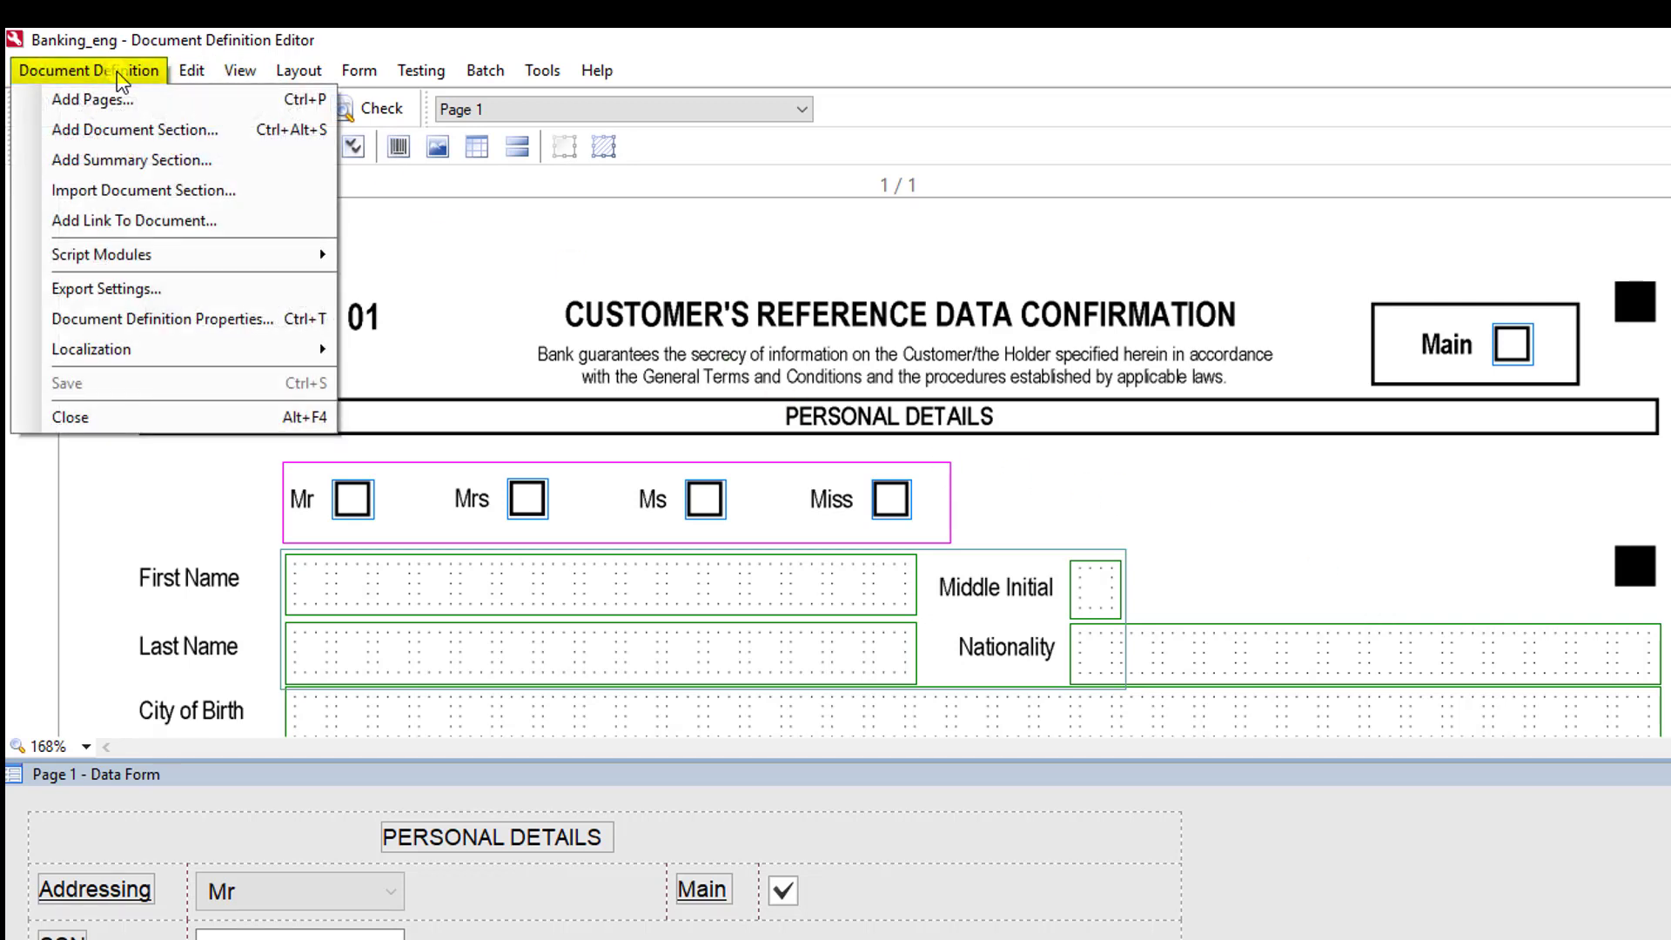
pyautogui.click(131, 288)
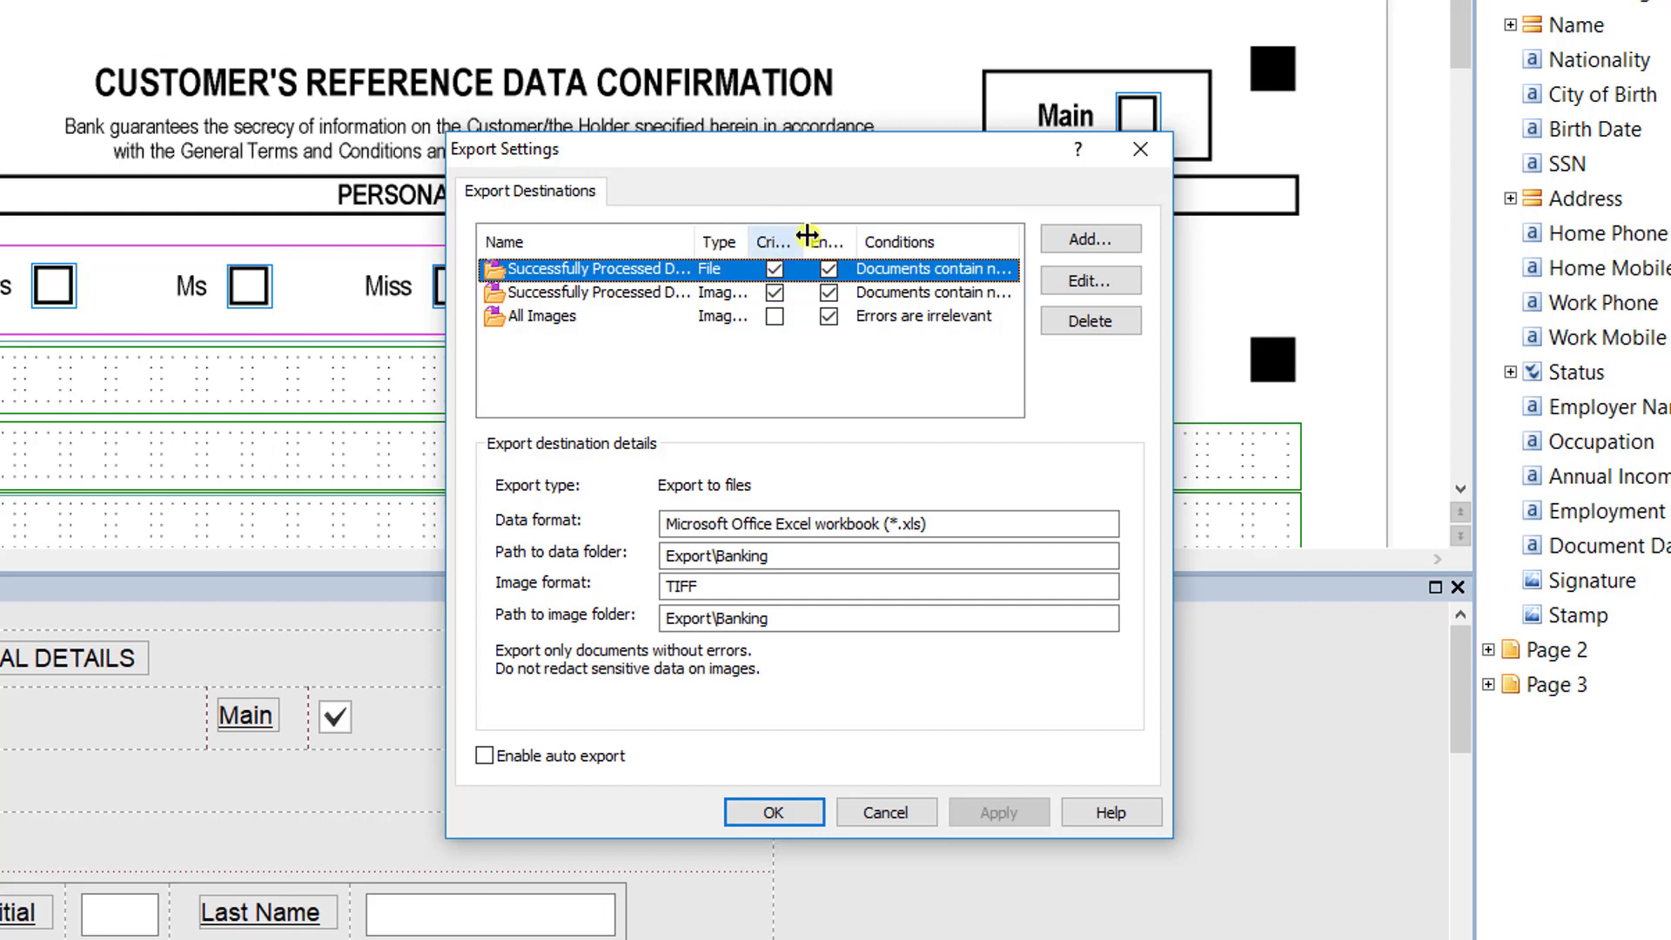
# - Widen the Critical column and inspect the data file, redacted image and All Images destinations
pyautogui.moveTo(803, 235); pyautogui.dragTo(992, 234)
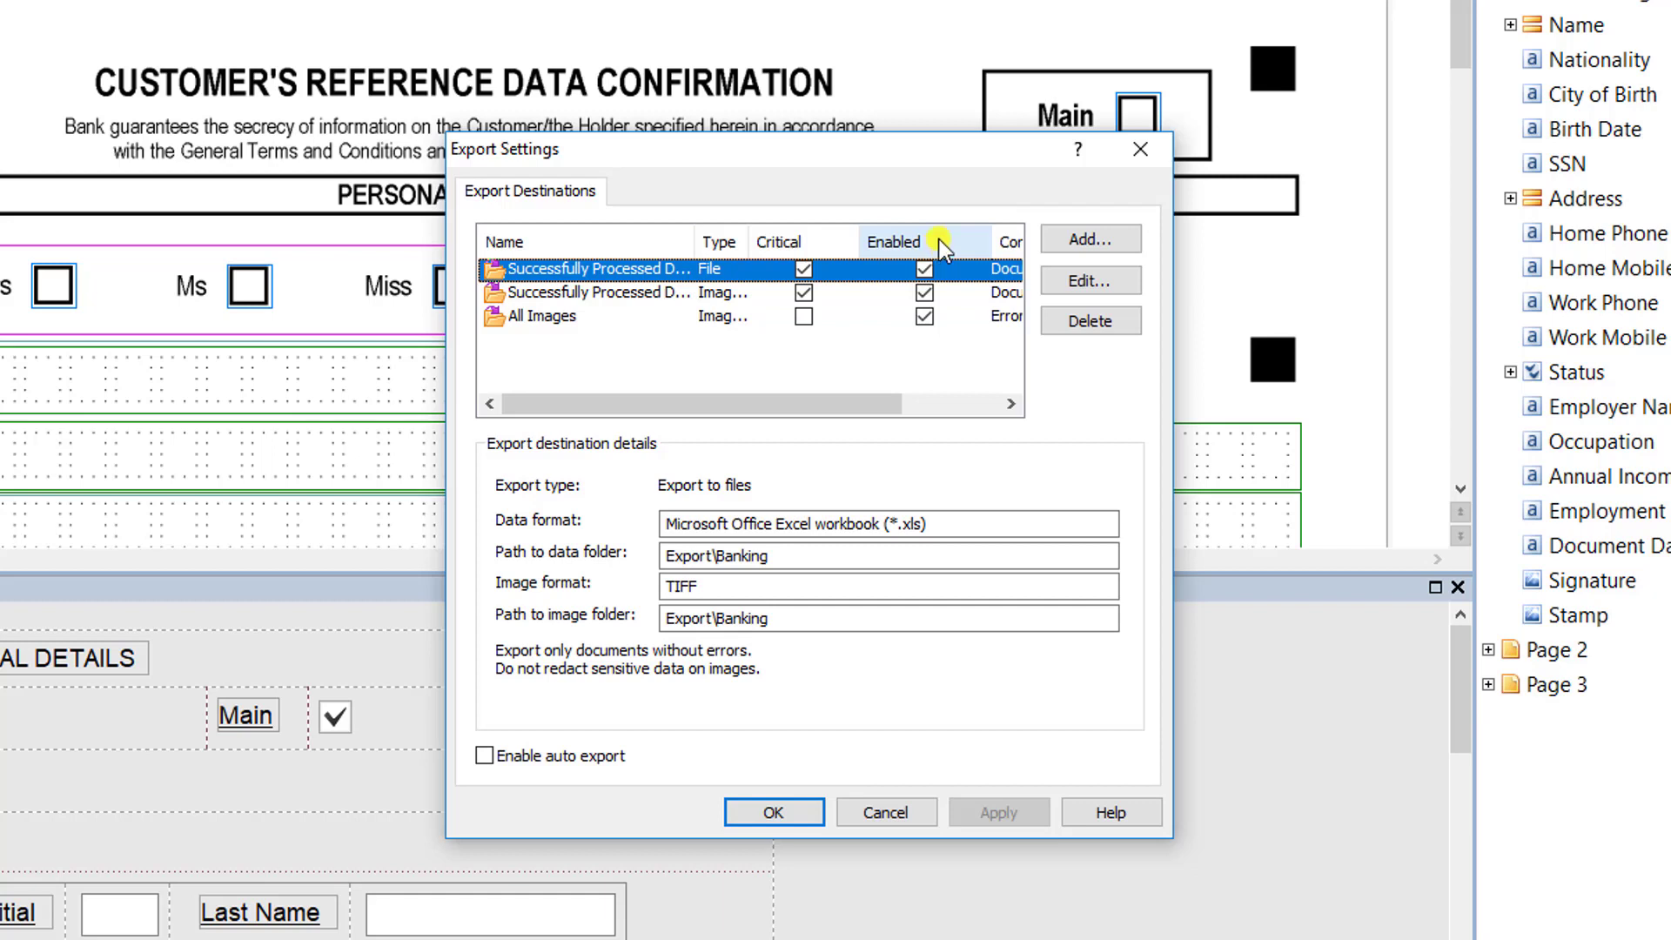
pyautogui.click(693, 294)
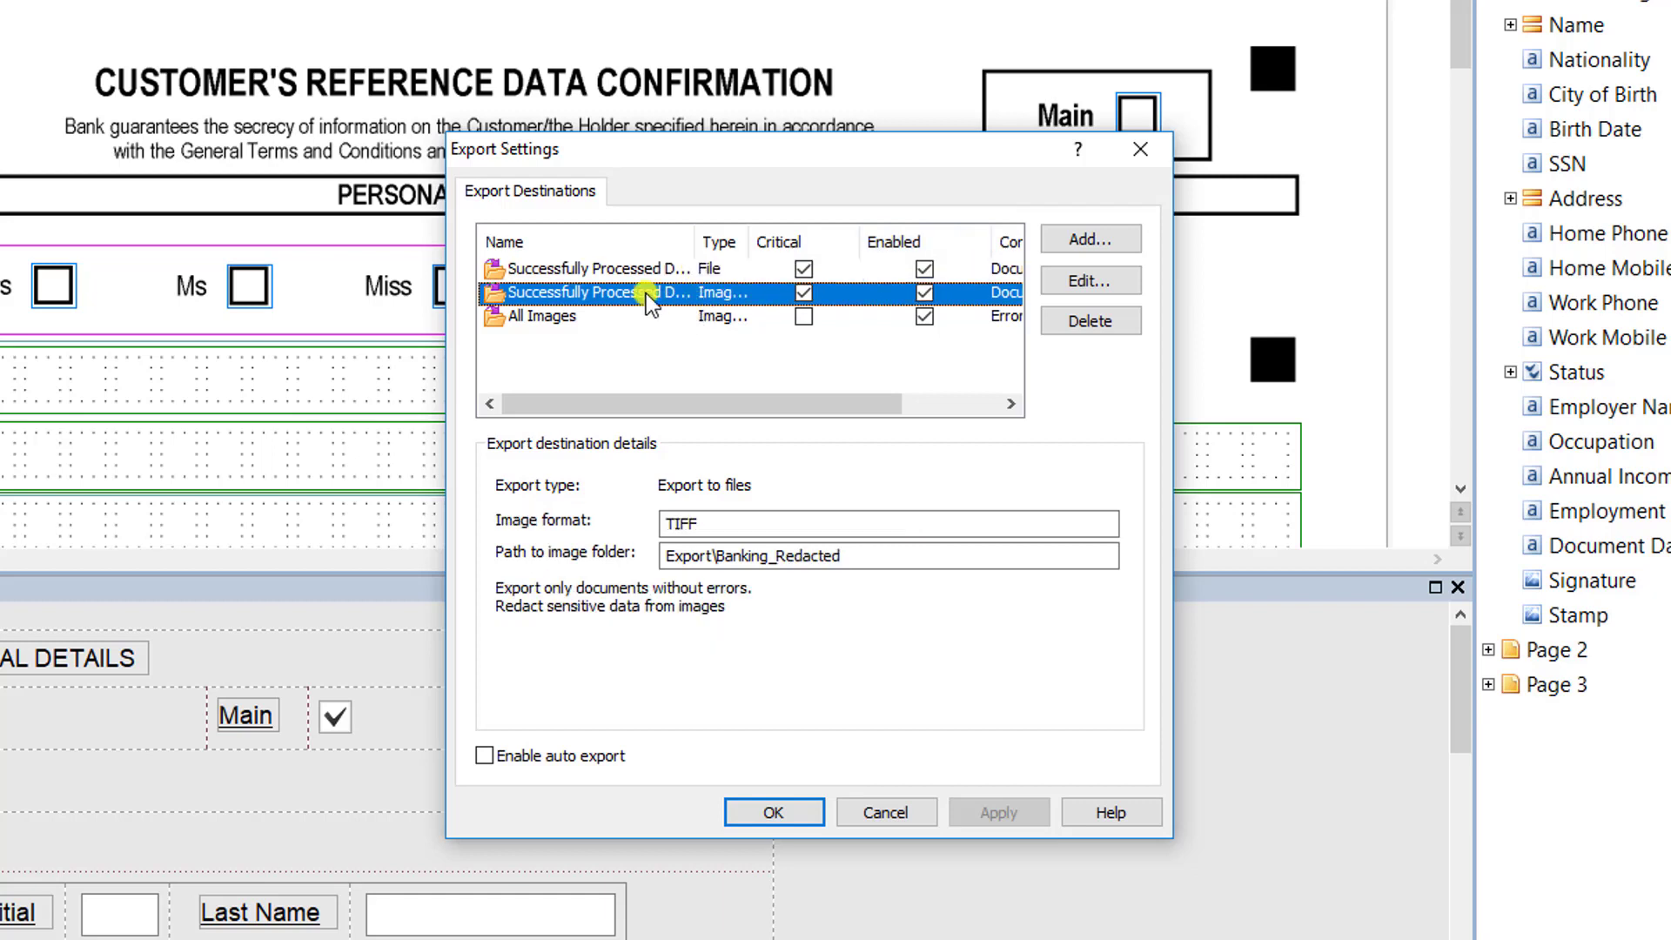
pyautogui.click(619, 275)
pyautogui.click(621, 292)
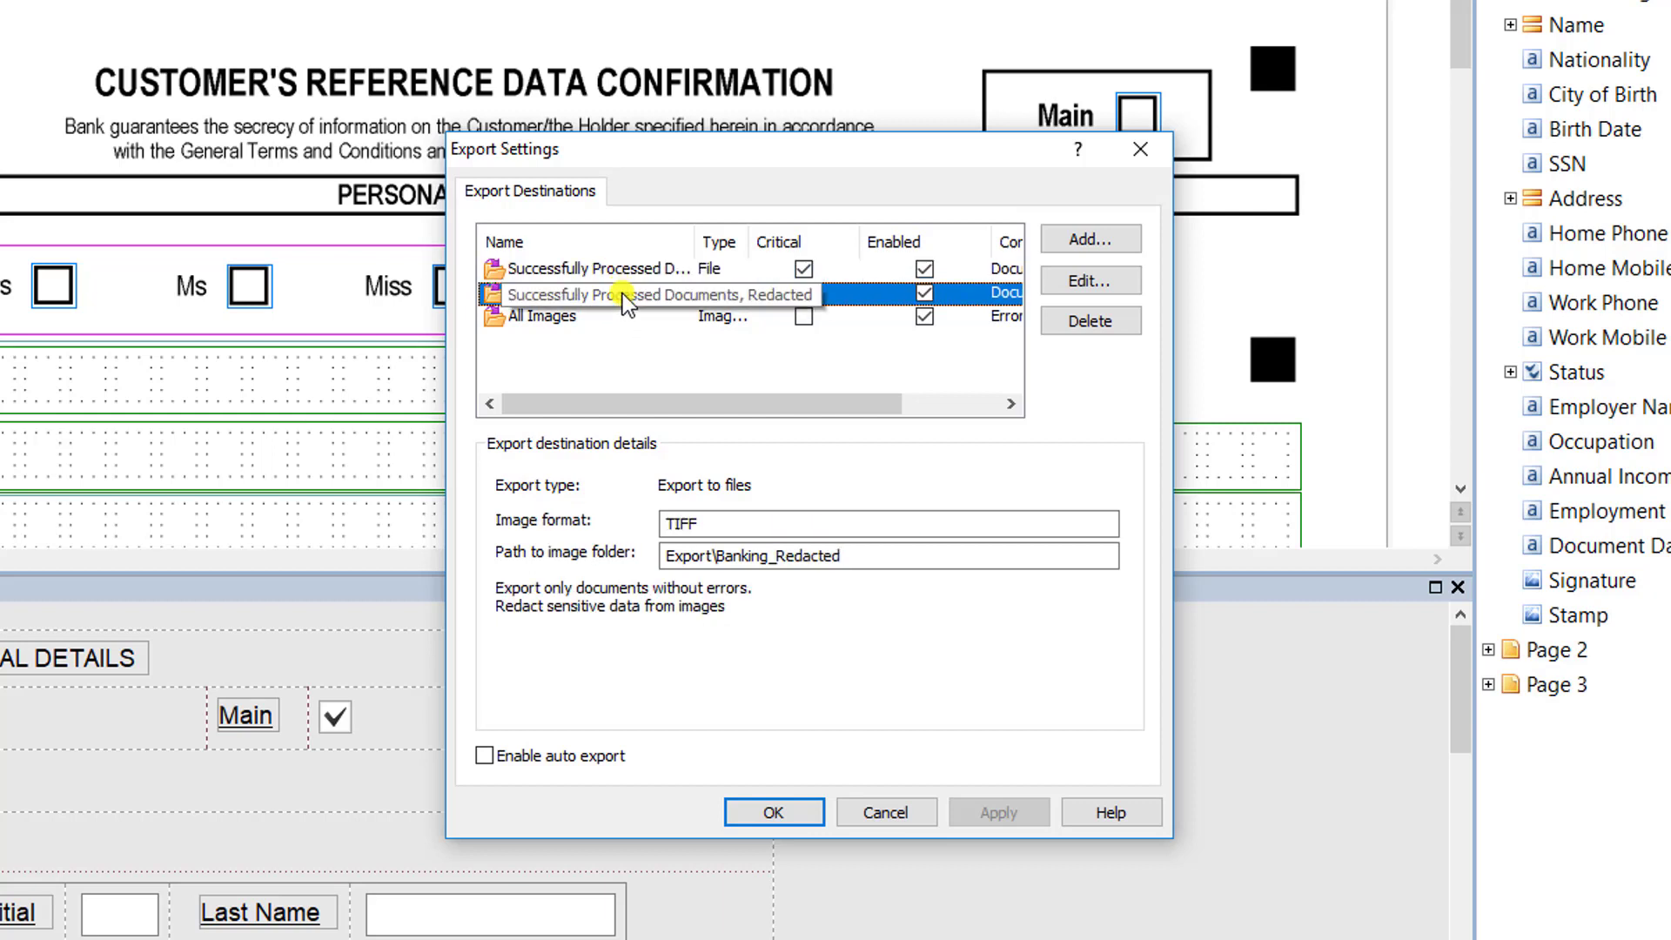
pyautogui.click(694, 318)
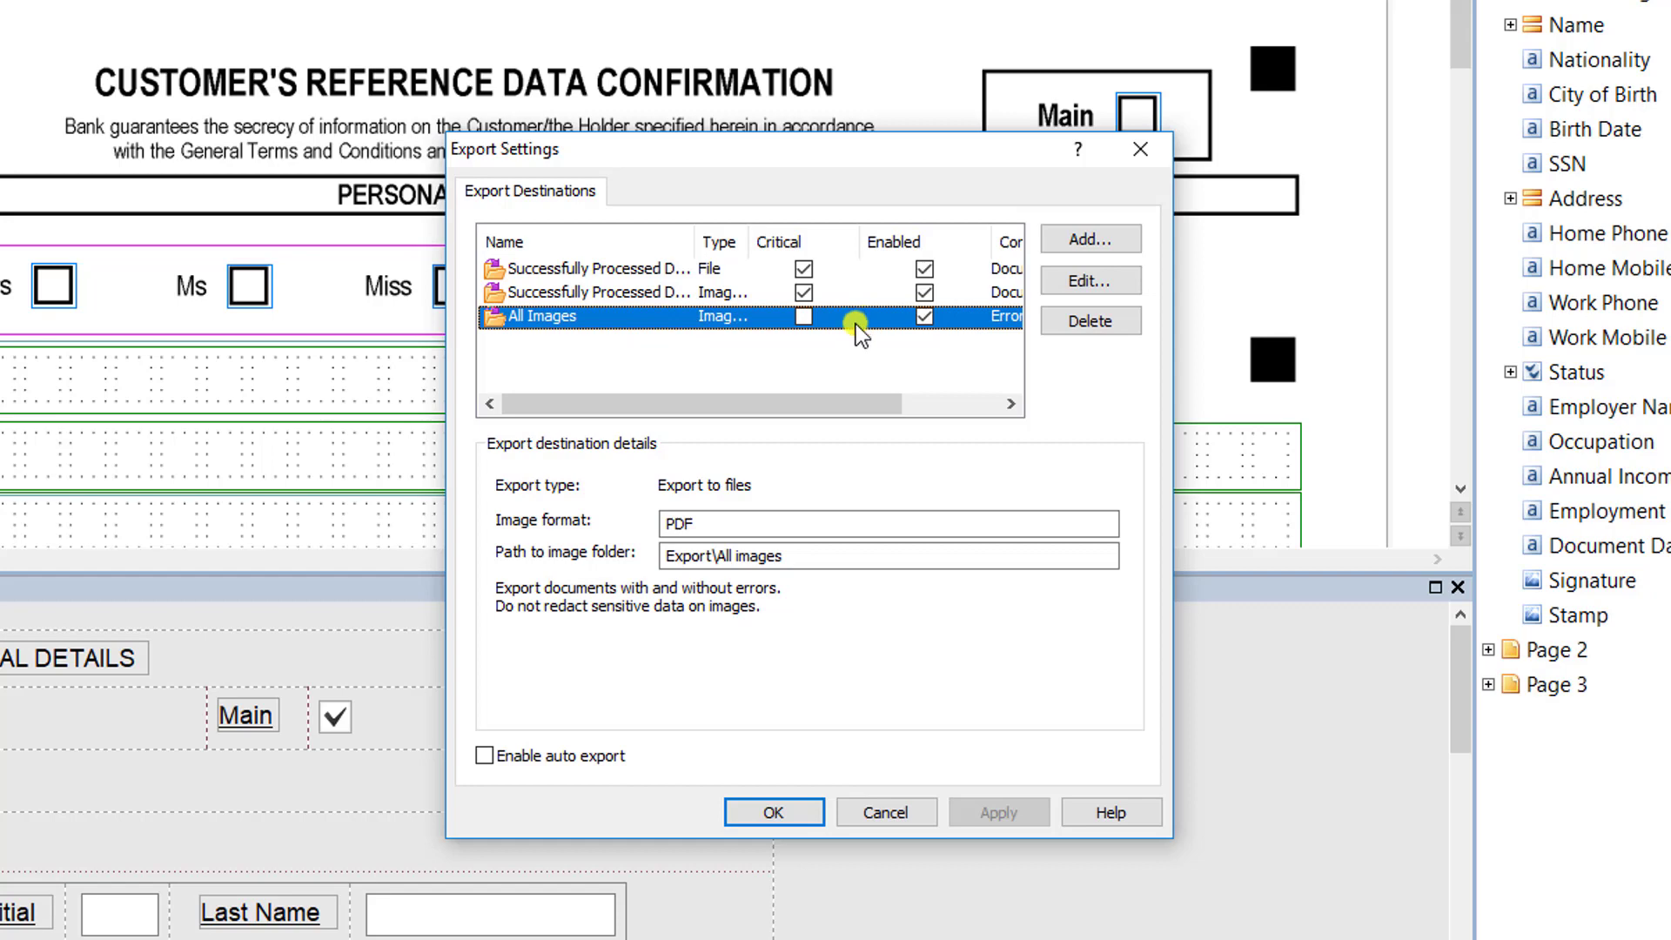
# - Add a new export destination and expand its Type list in the Export Destination Wizard
pyautogui.click(1111, 237)
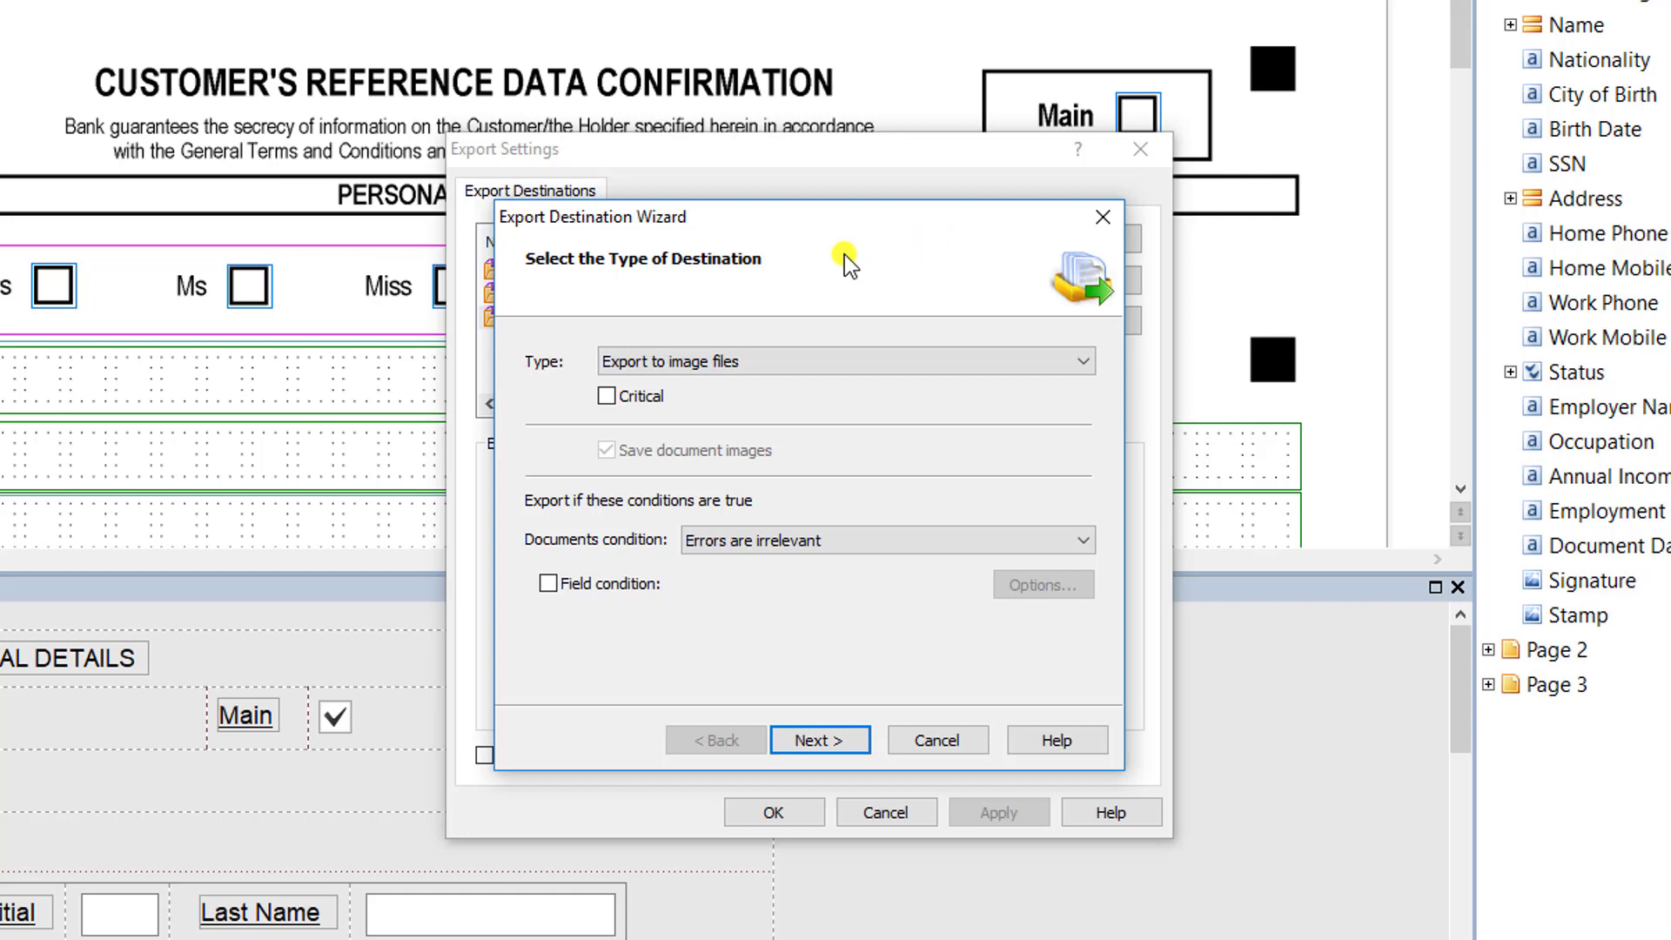
pyautogui.click(719, 361)
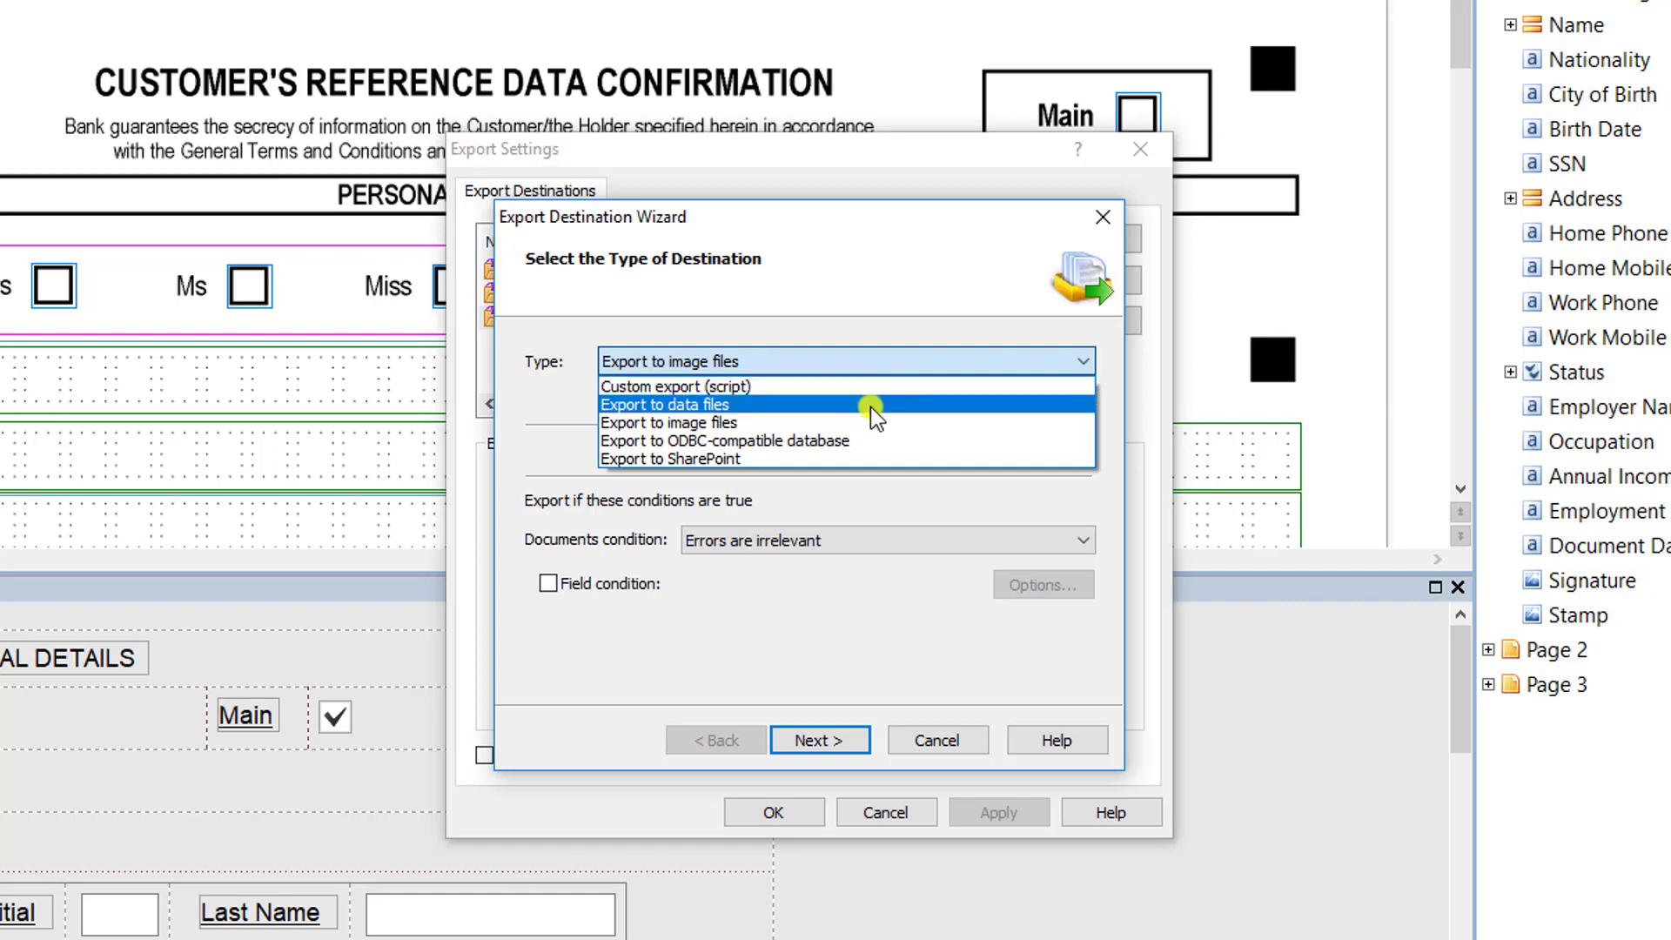
# - Set the type to Export to data files, keep Errors are irrelevant, and cancel the field condition
pyautogui.click(870, 405)
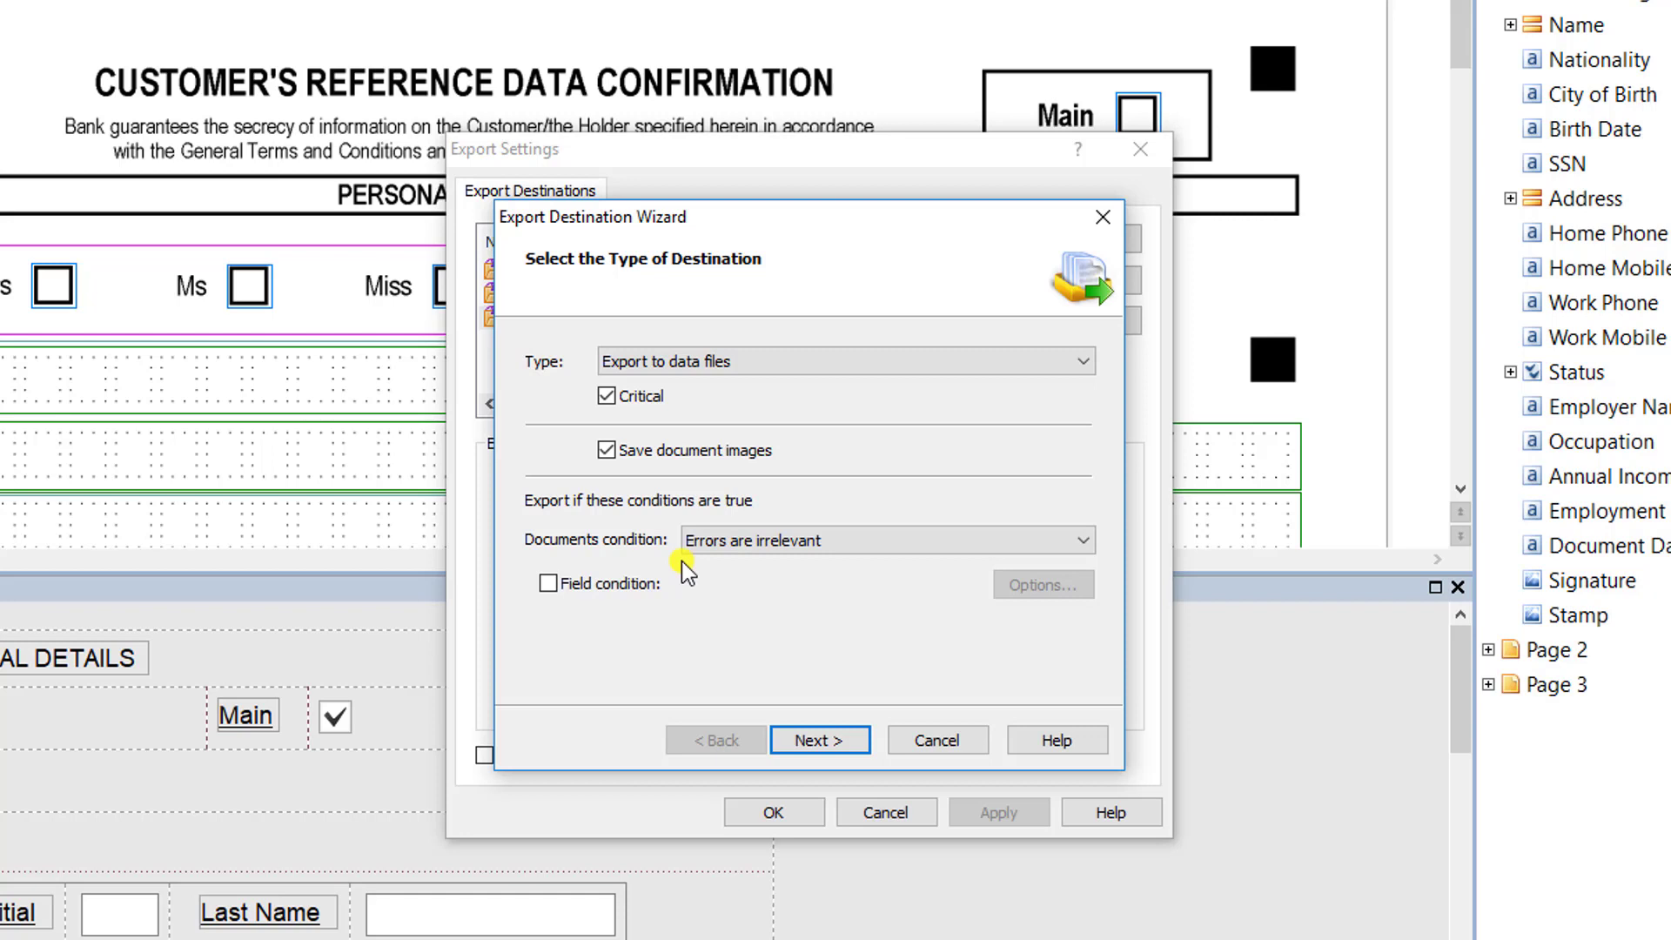
pyautogui.click(828, 548)
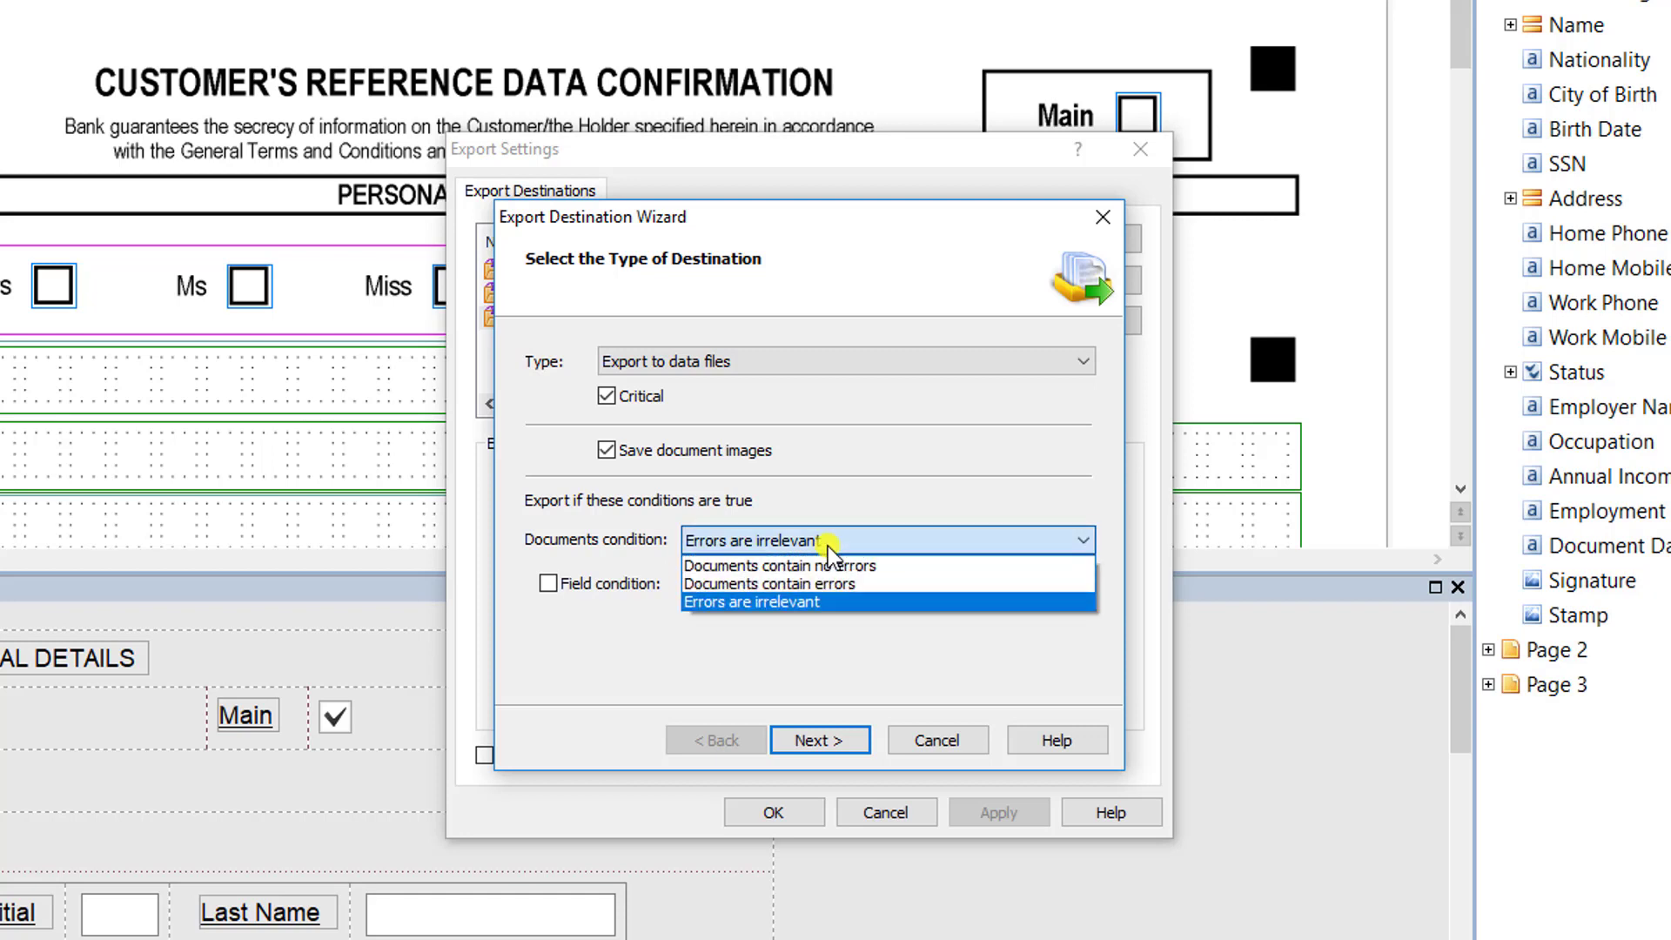
pyautogui.click(588, 655)
pyautogui.click(637, 590)
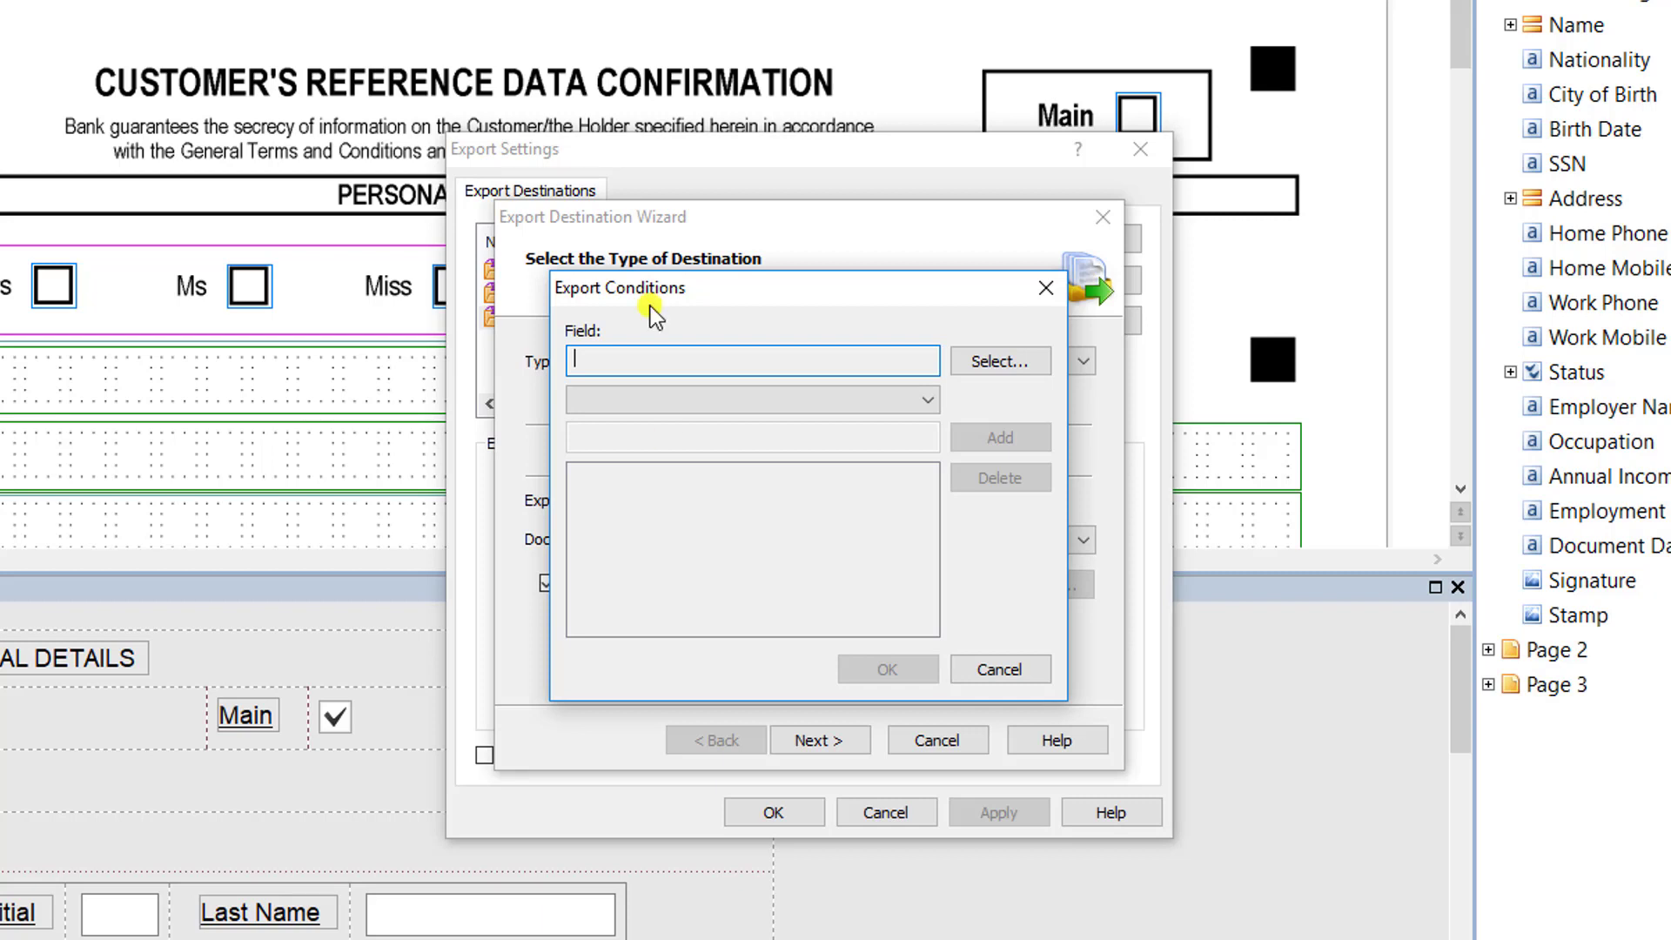
pyautogui.moveTo(639, 288); pyautogui.dragTo(666, 292)
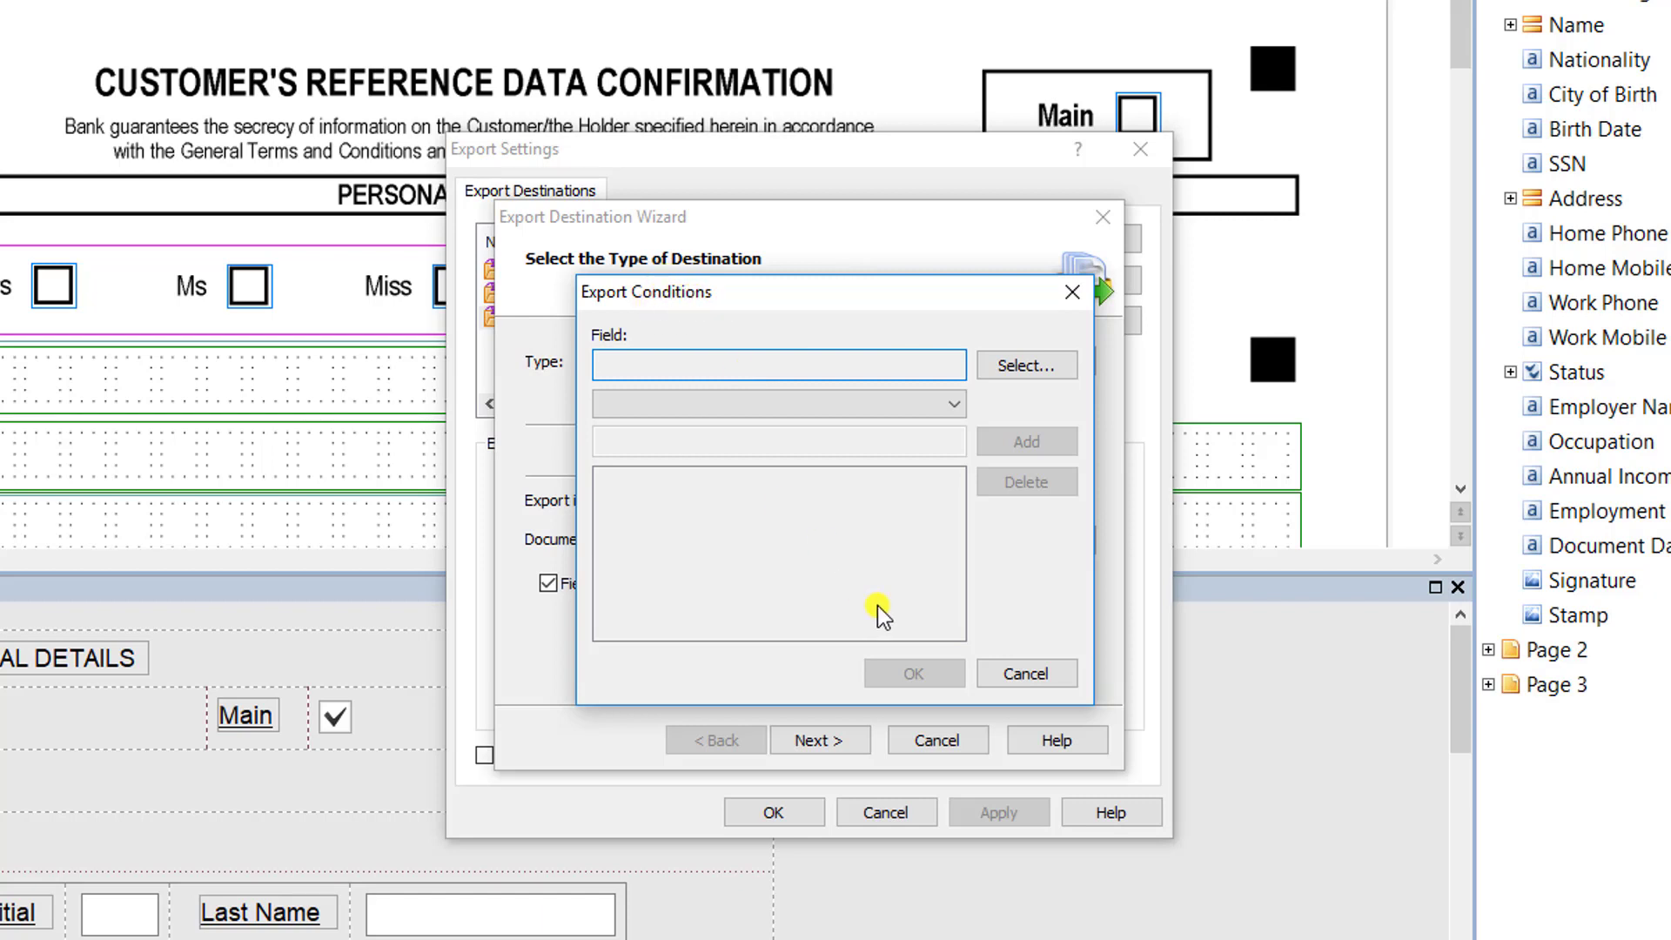
pyautogui.click(1062, 682)
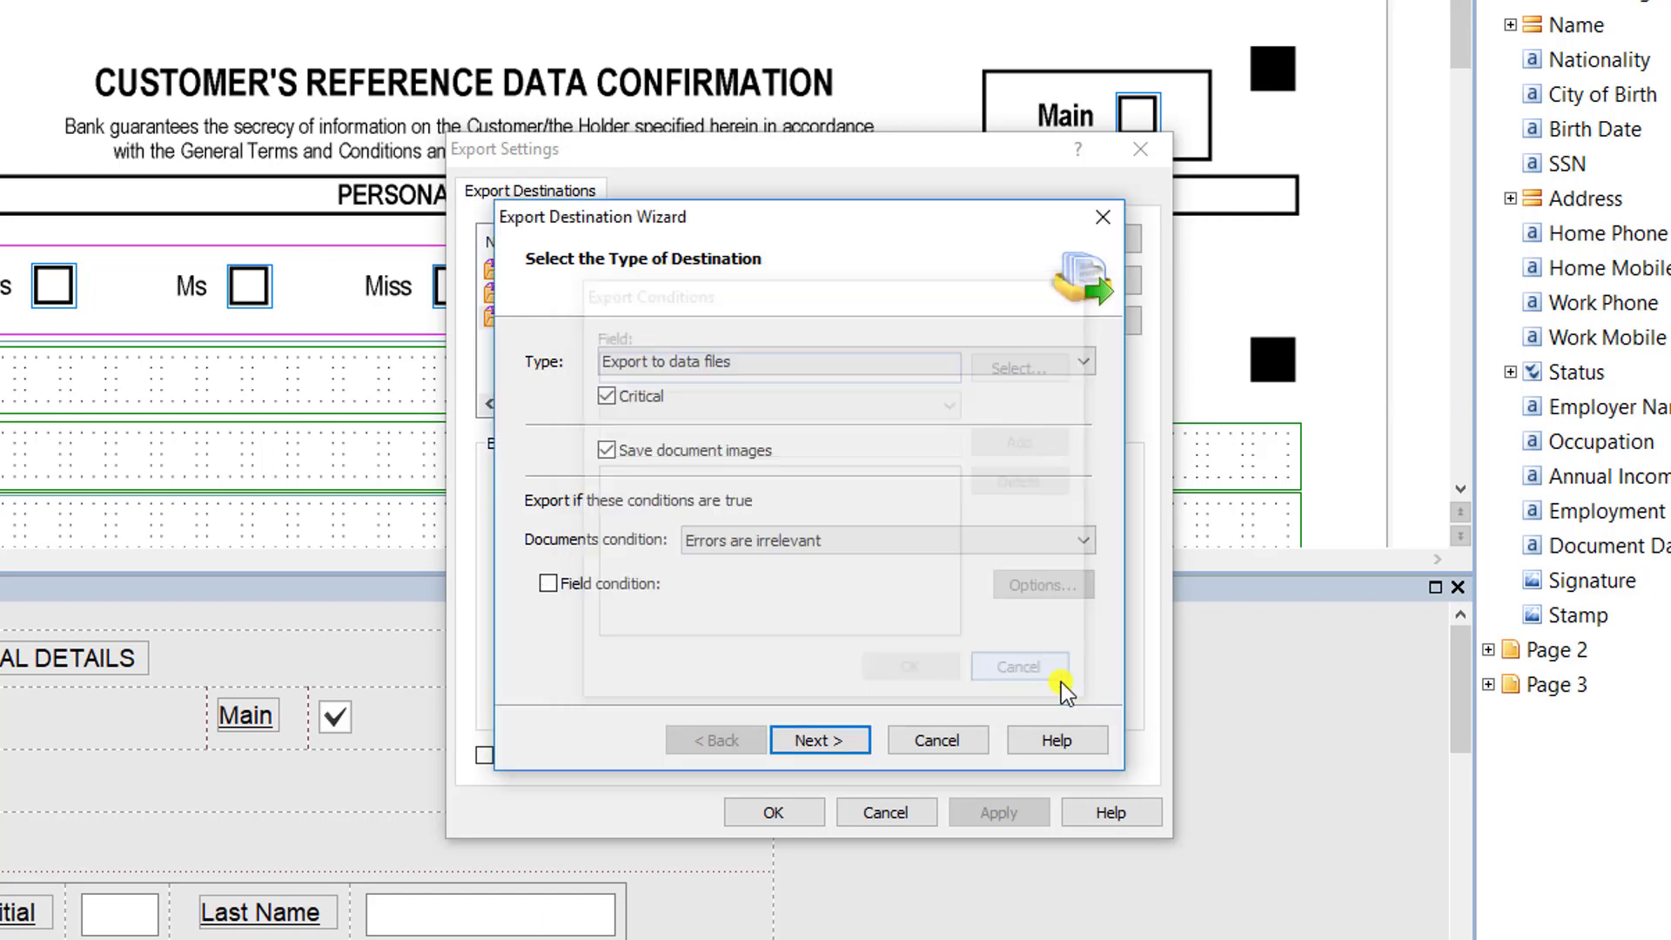
# - Keep the template-based folder structure target, review the Export path and template, and advance to Data File Format
pyautogui.click(848, 753)
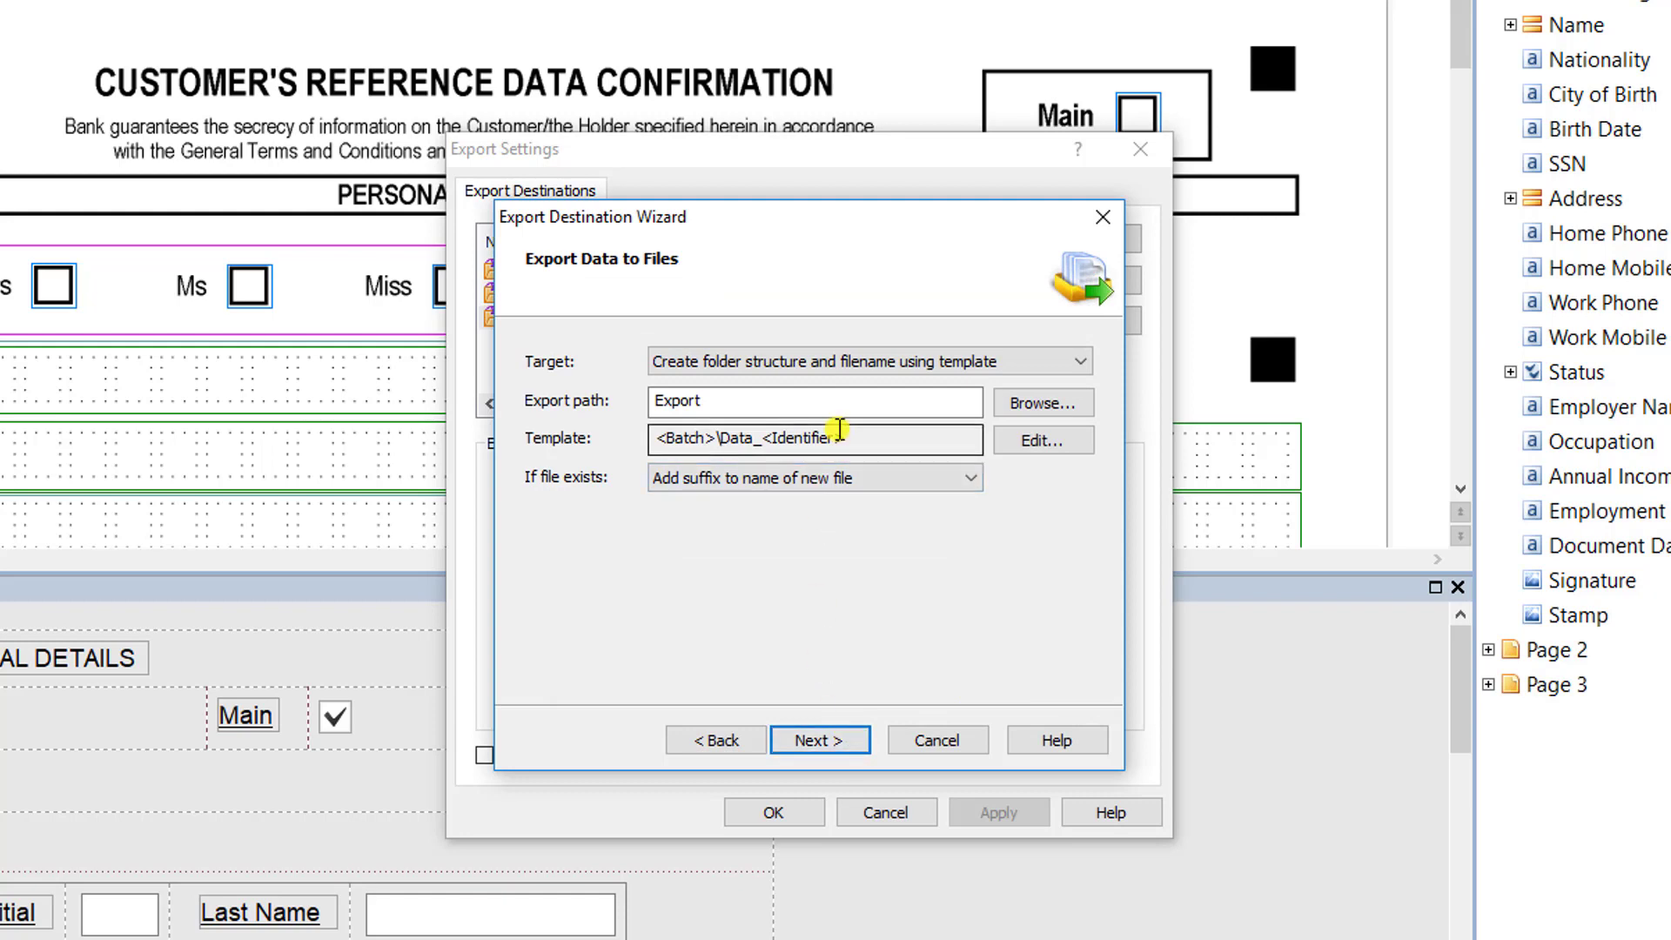
pyautogui.click(886, 374)
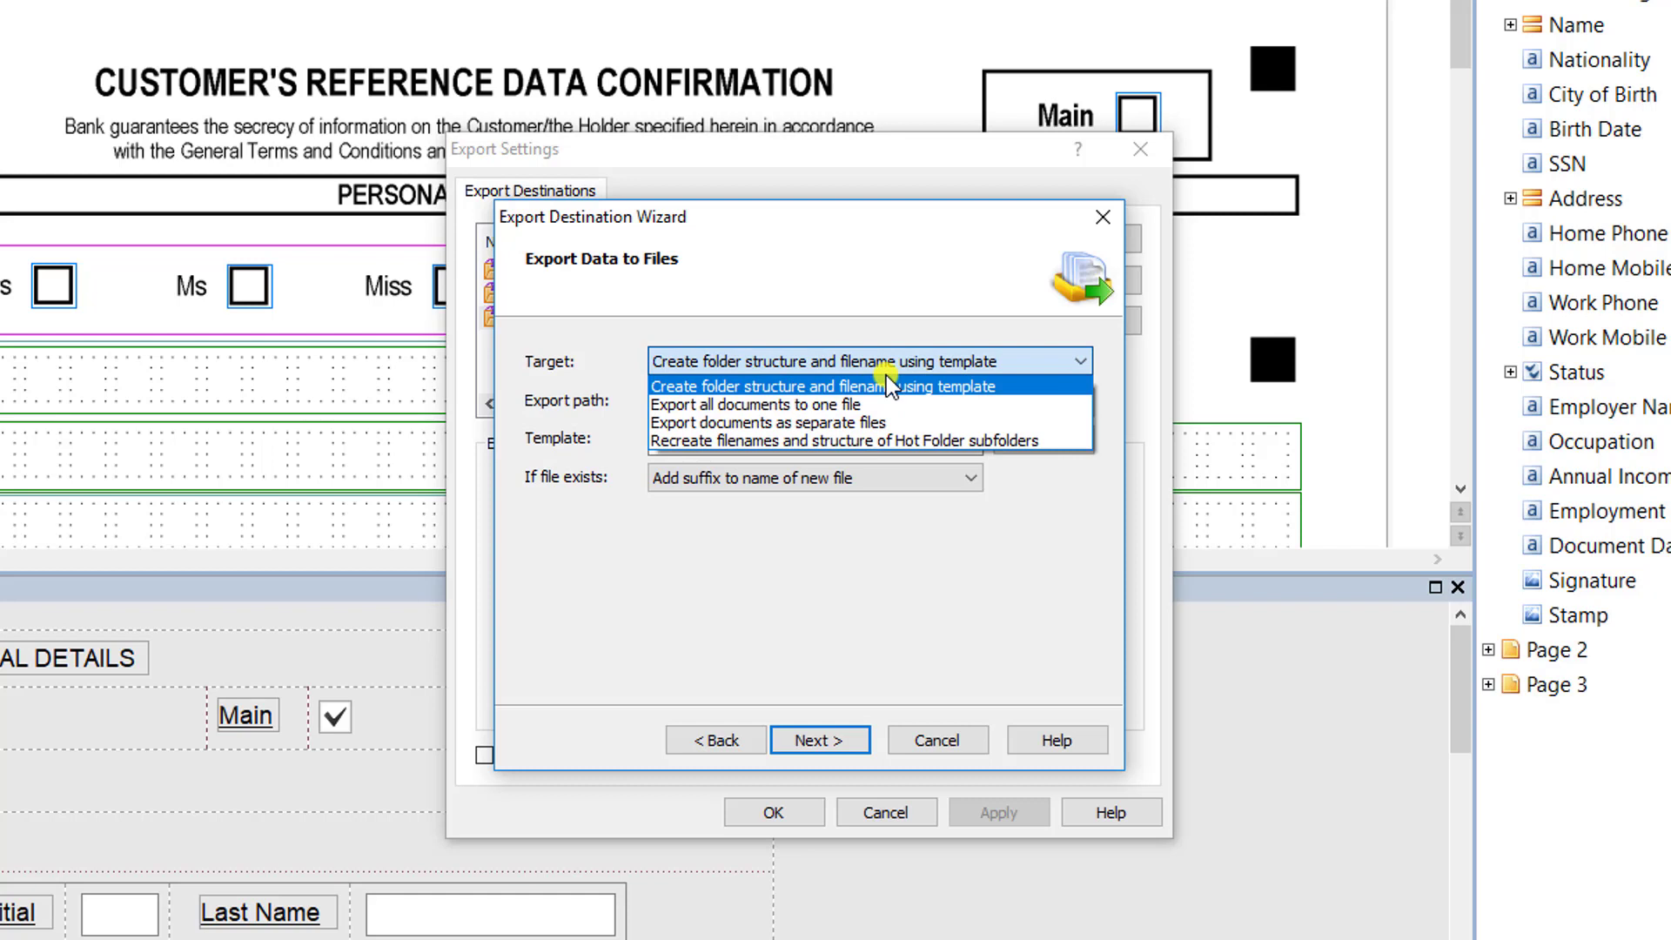
pyautogui.click(884, 388)
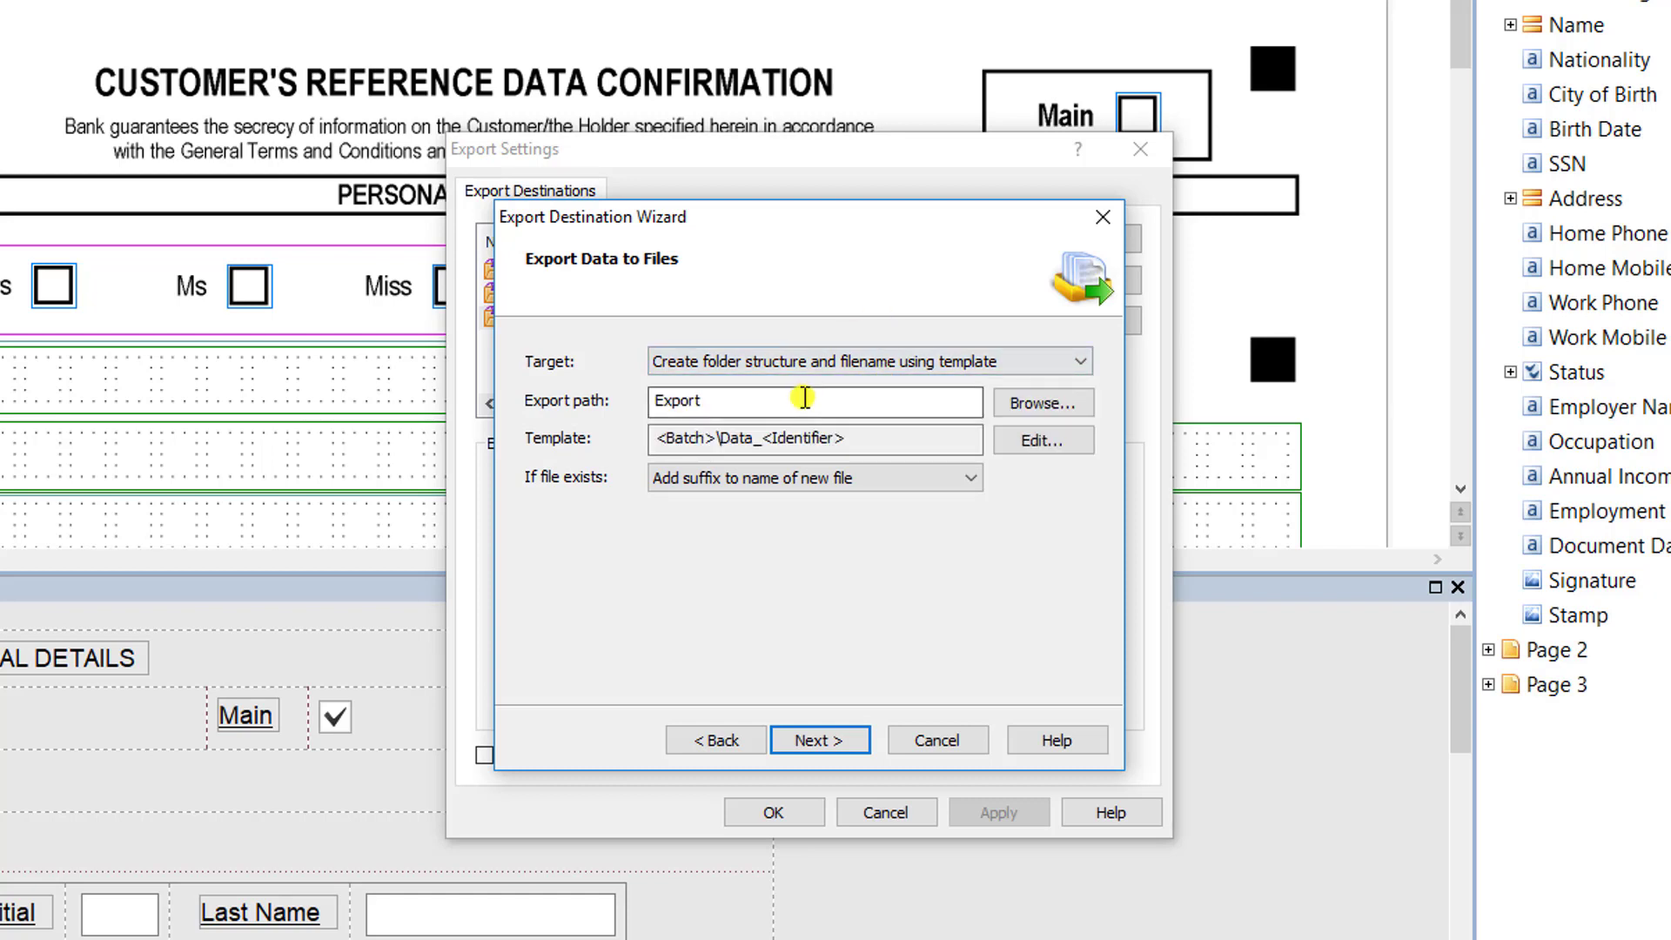
pyautogui.moveTo(791, 400); pyautogui.dragTo(651, 406)
pyautogui.moveTo(870, 439); pyautogui.dragTo(615, 442)
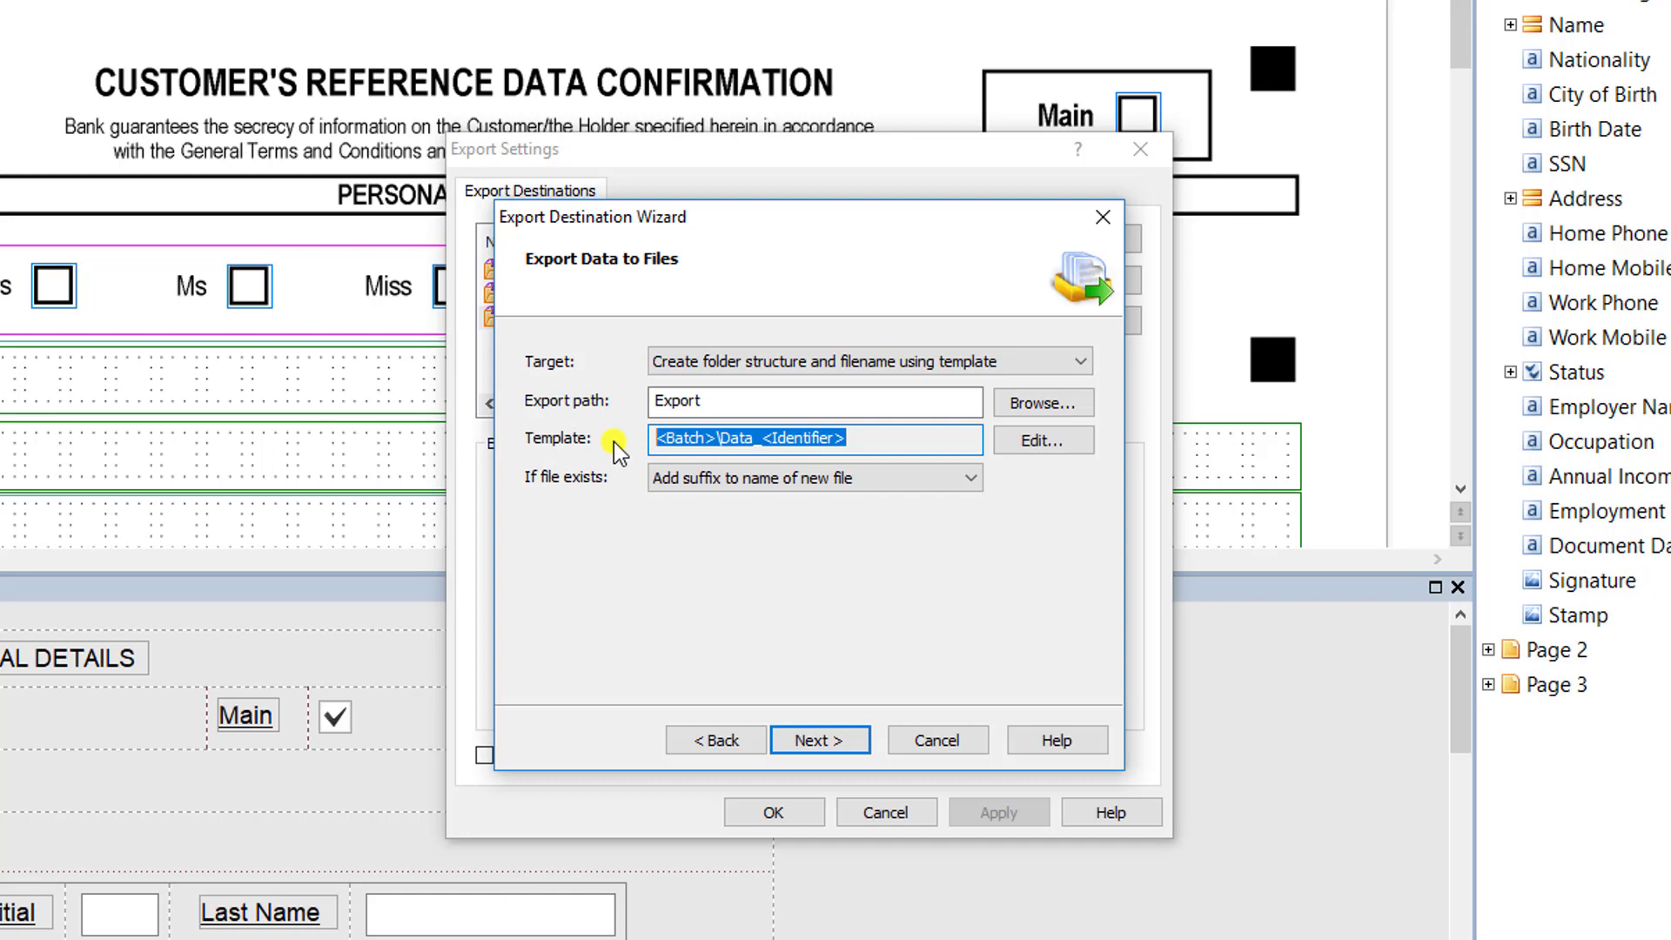
pyautogui.click(849, 744)
# - Keep Microsoft Office Excel workbook (*.xls), version 97-2003, as the data file type
pyautogui.click(856, 369)
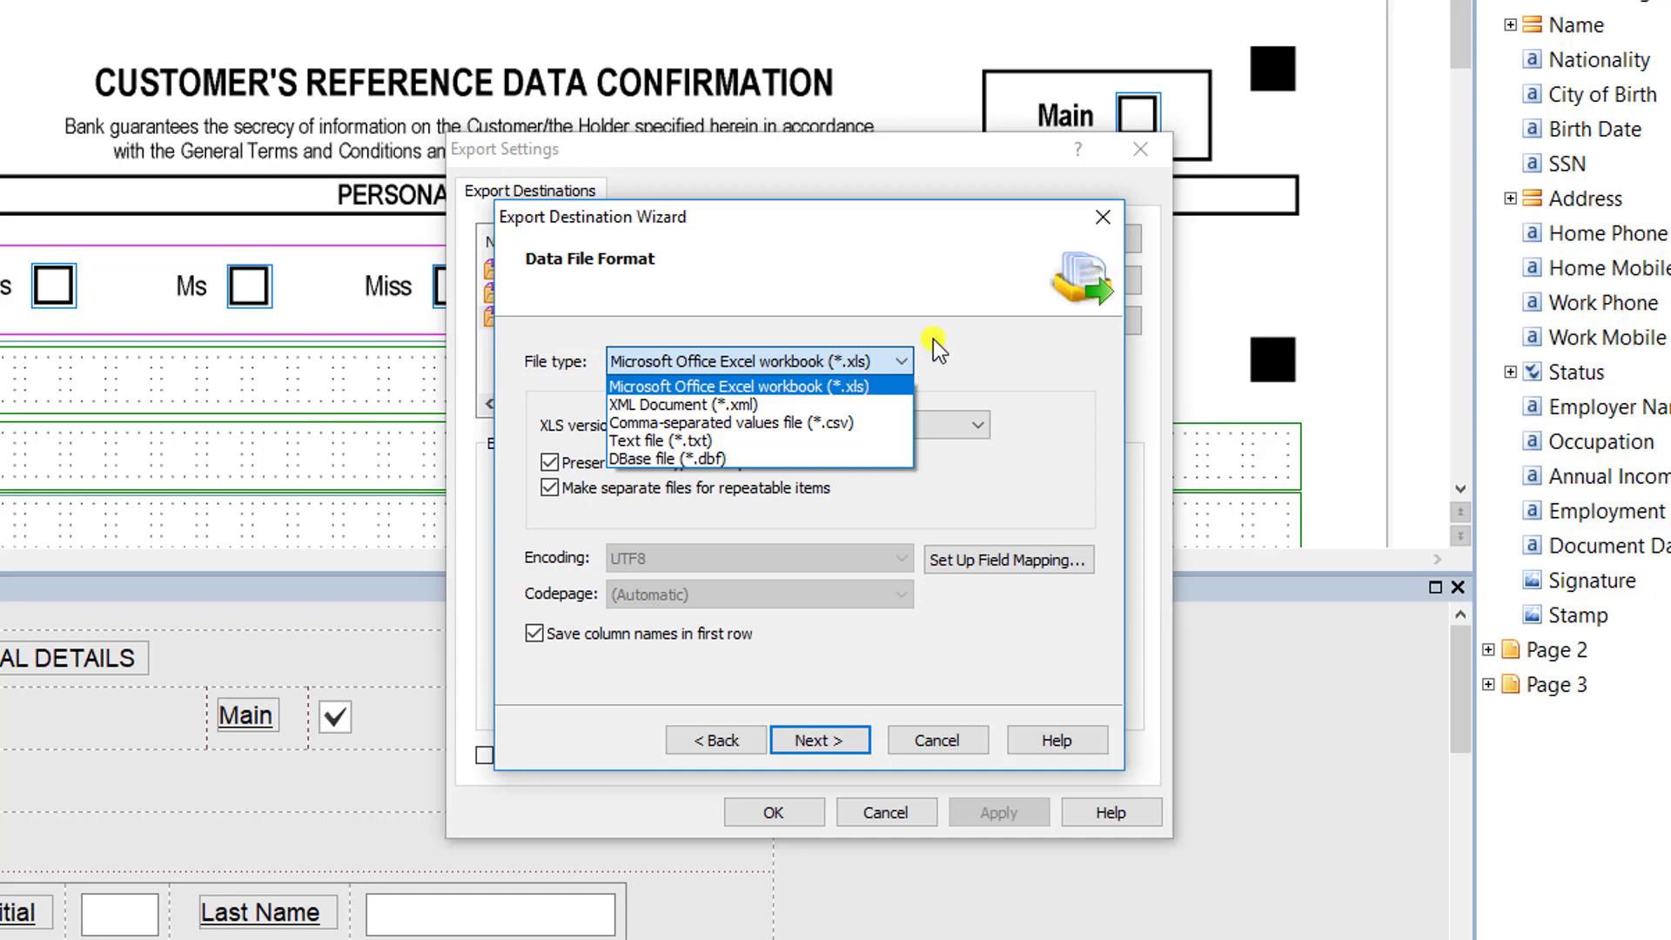
pyautogui.click(953, 304)
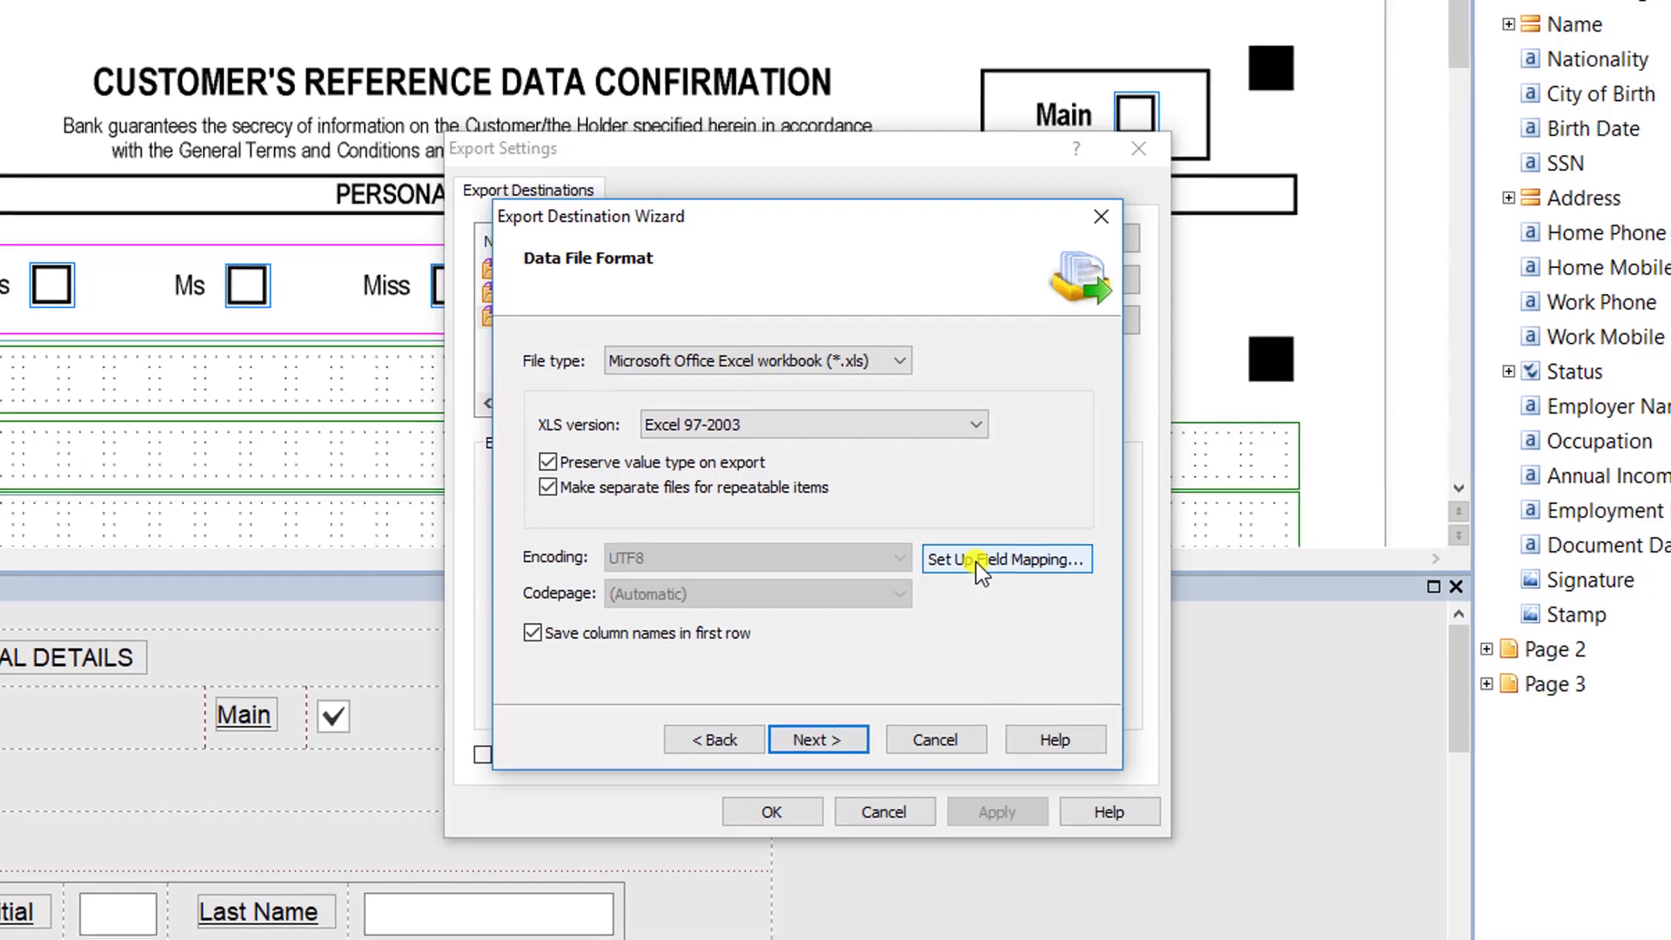
# - Review the Page 1 field-to-column mappings in Set Up Field Mapping and keep the automatic mapping
pyautogui.click(978, 562)
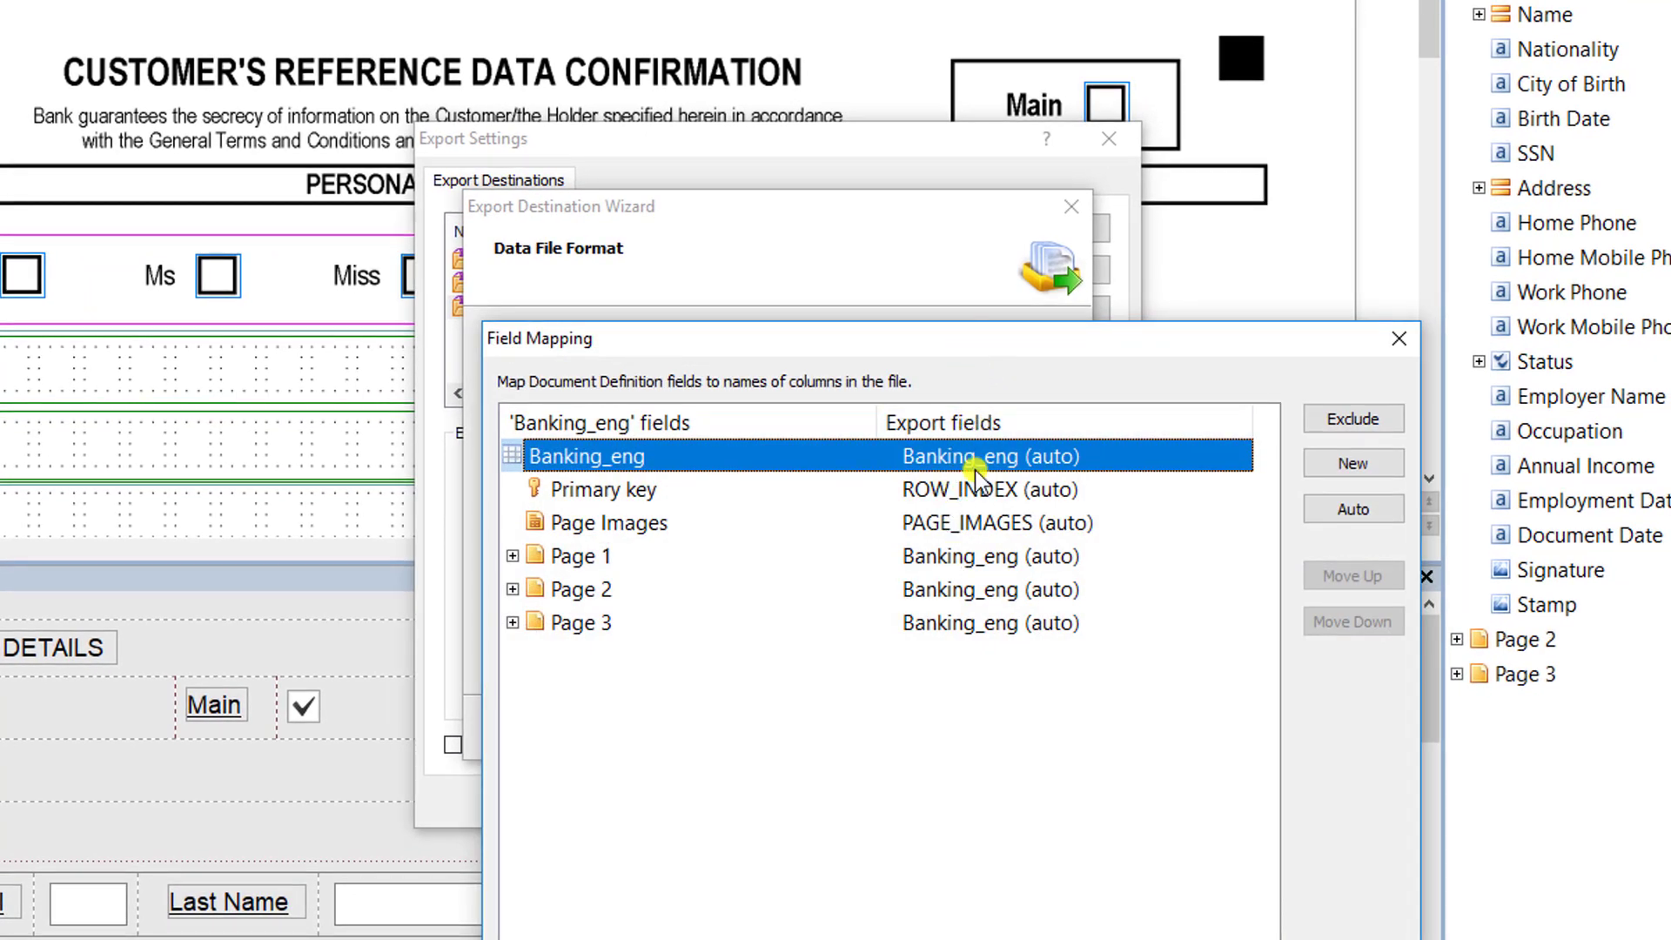
pyautogui.moveTo(948, 347); pyautogui.dragTo(855, 430)
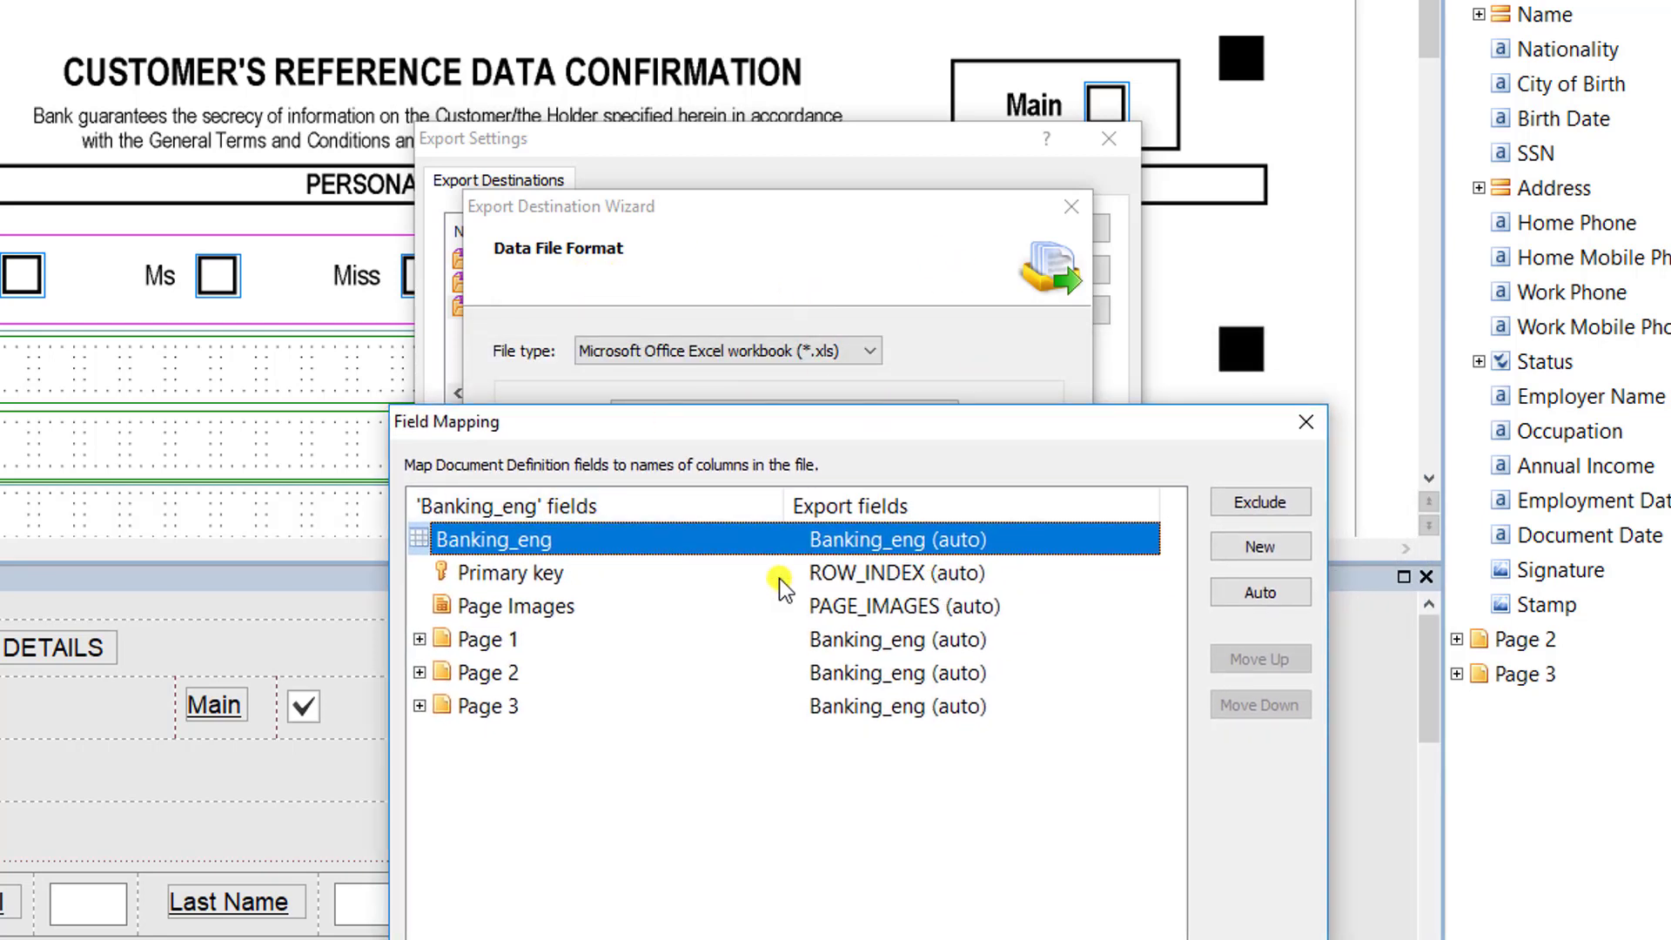
pyautogui.click(419, 640)
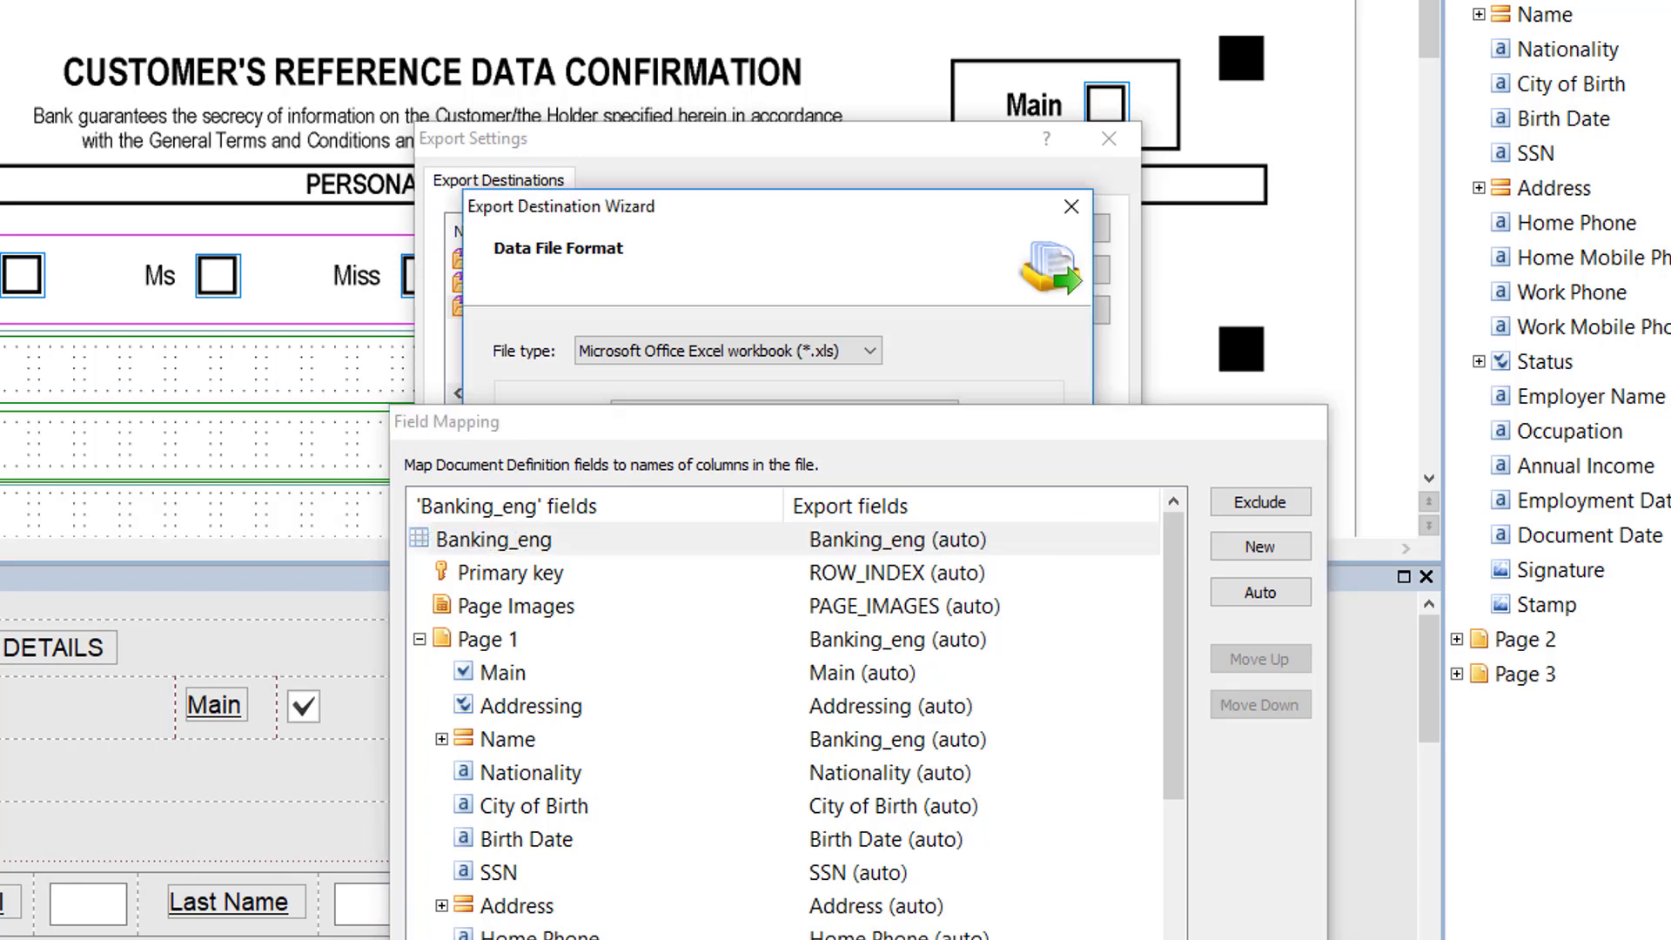
pyautogui.press('Return')
pyautogui.click(786, 731)
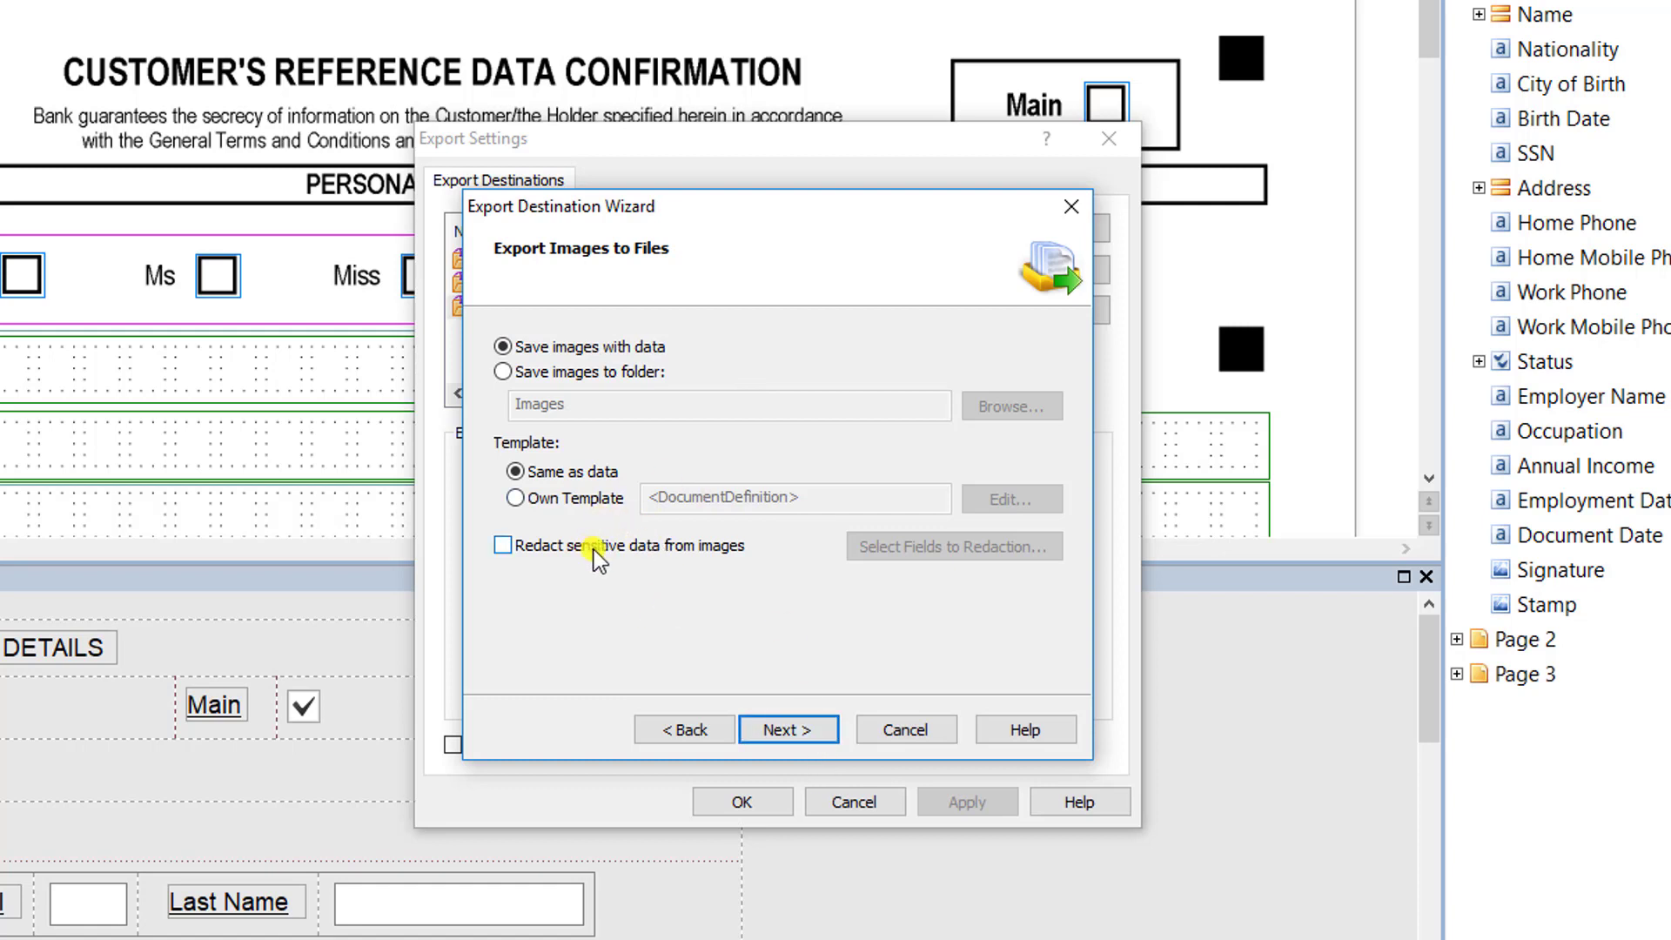
# - Save images as PDF and finish the destination under the name Export to data files
pyautogui.click(801, 731)
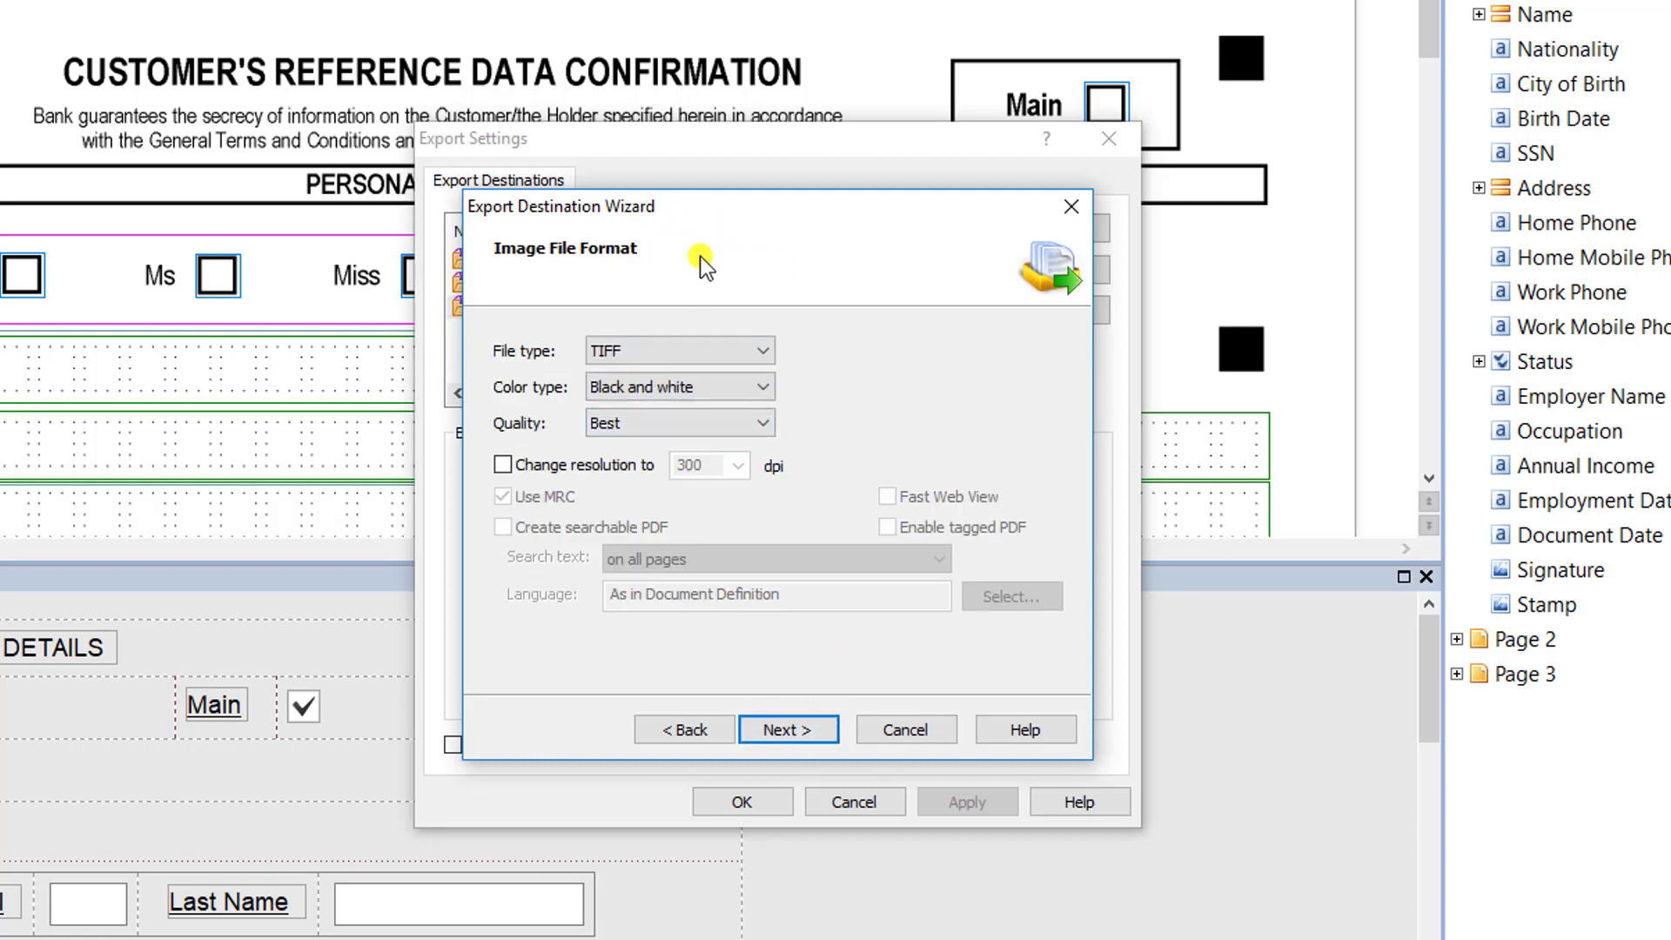
pyautogui.click(660, 351)
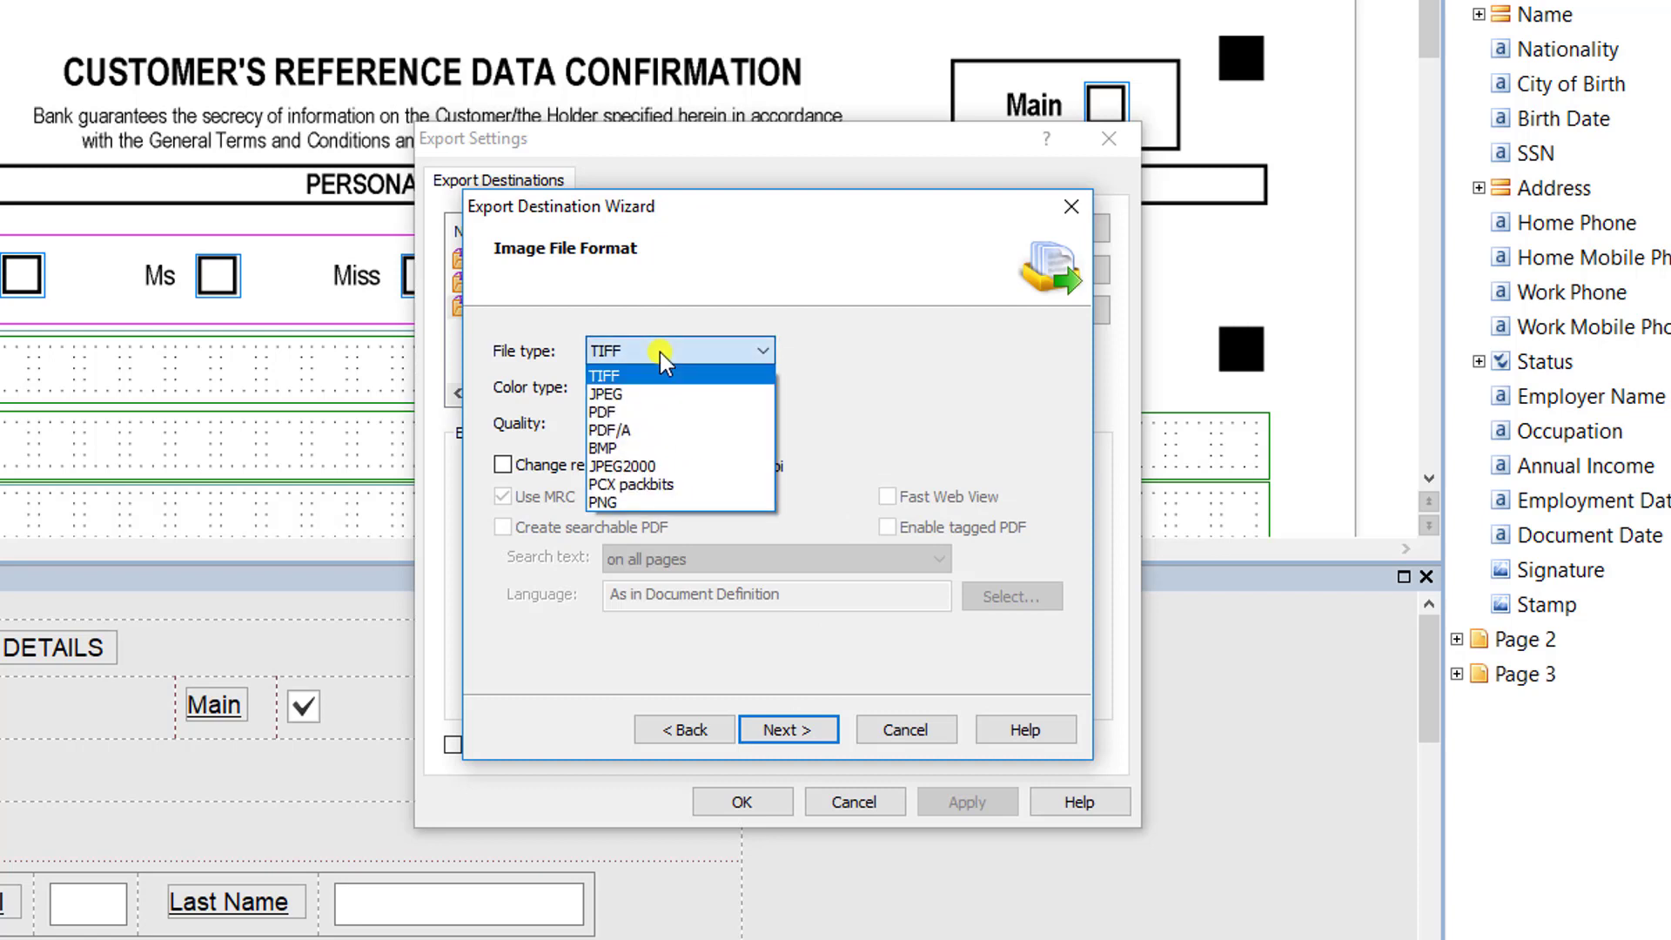
pyautogui.click(685, 412)
pyautogui.click(592, 526)
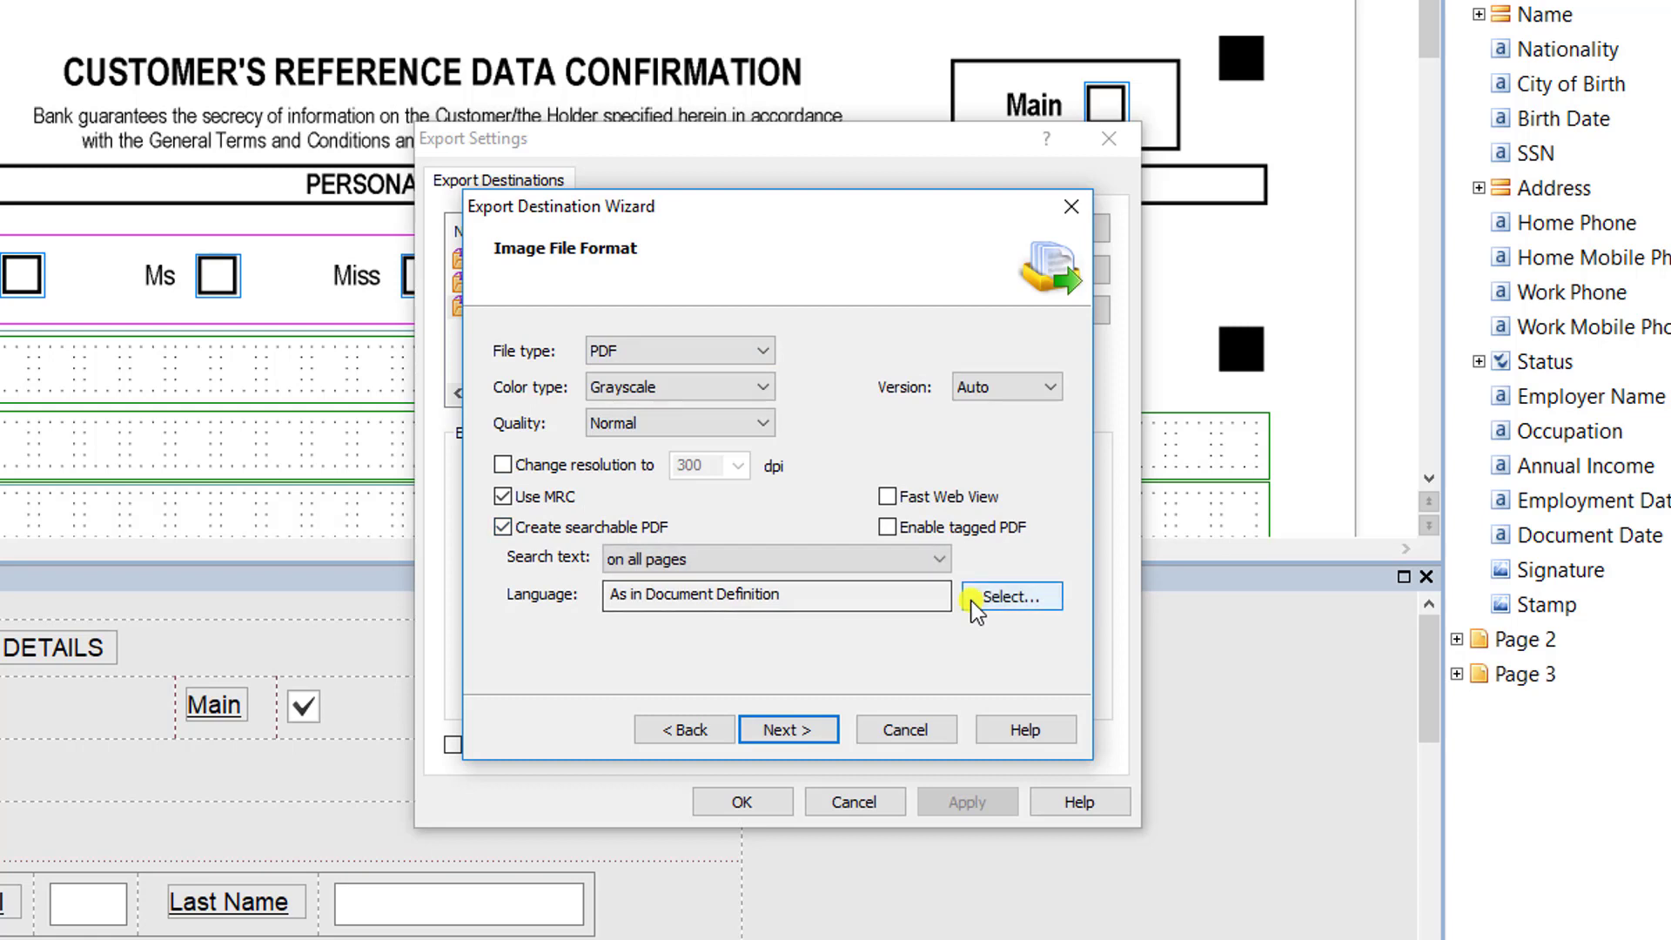
pyautogui.click(740, 351)
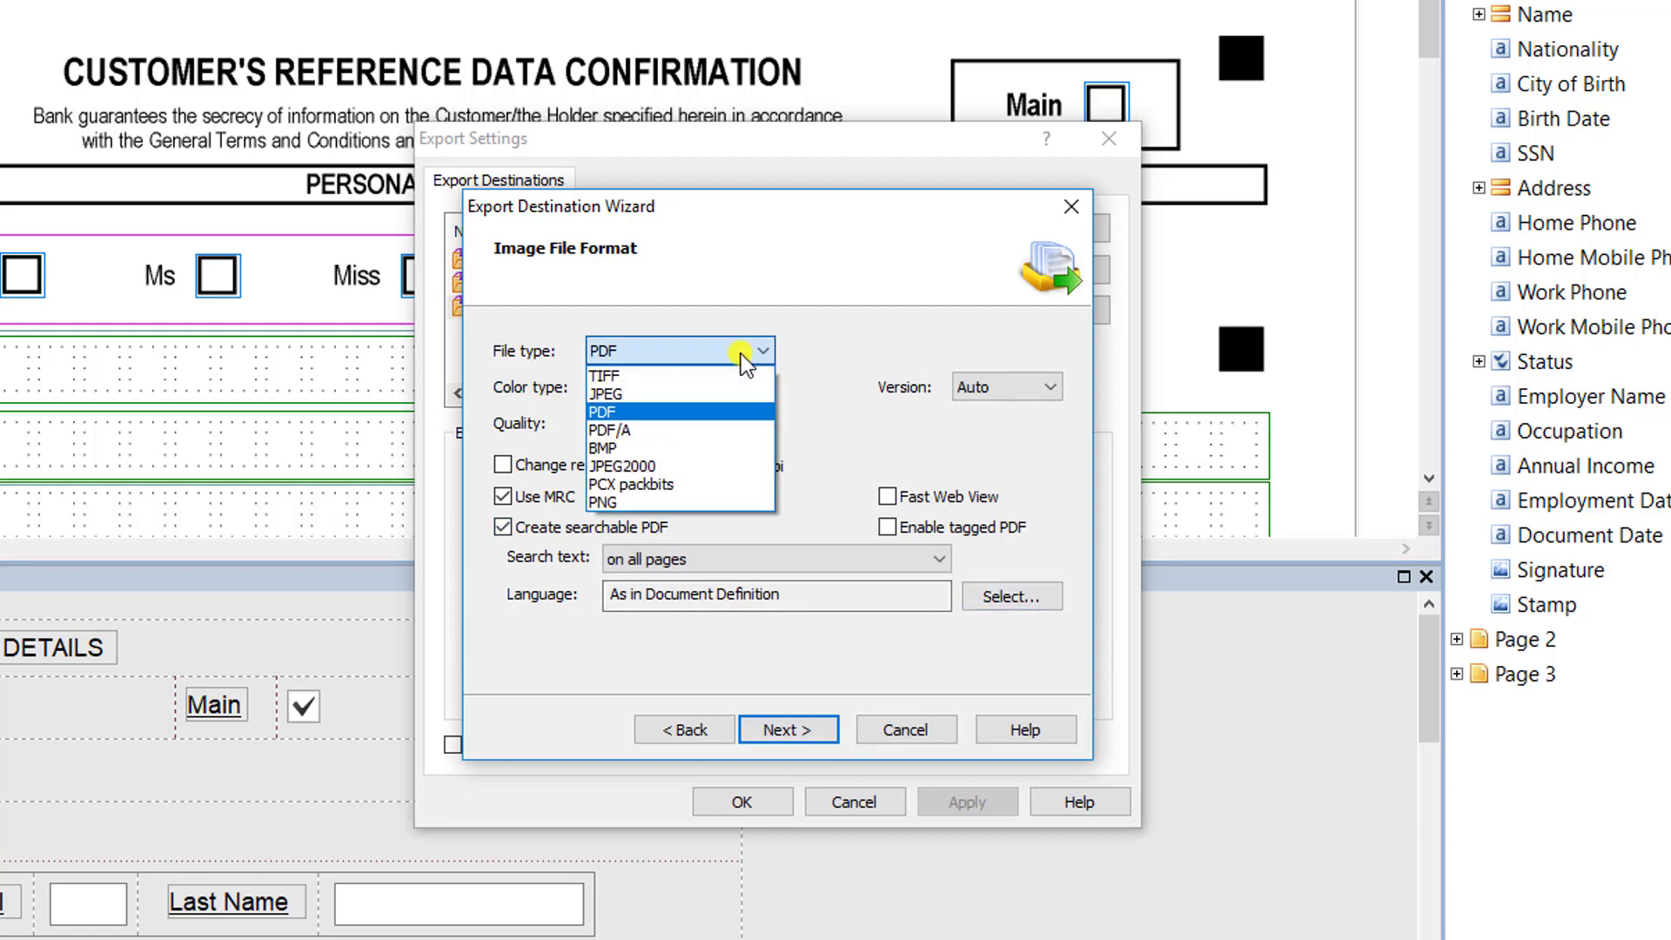
pyautogui.click(807, 735)
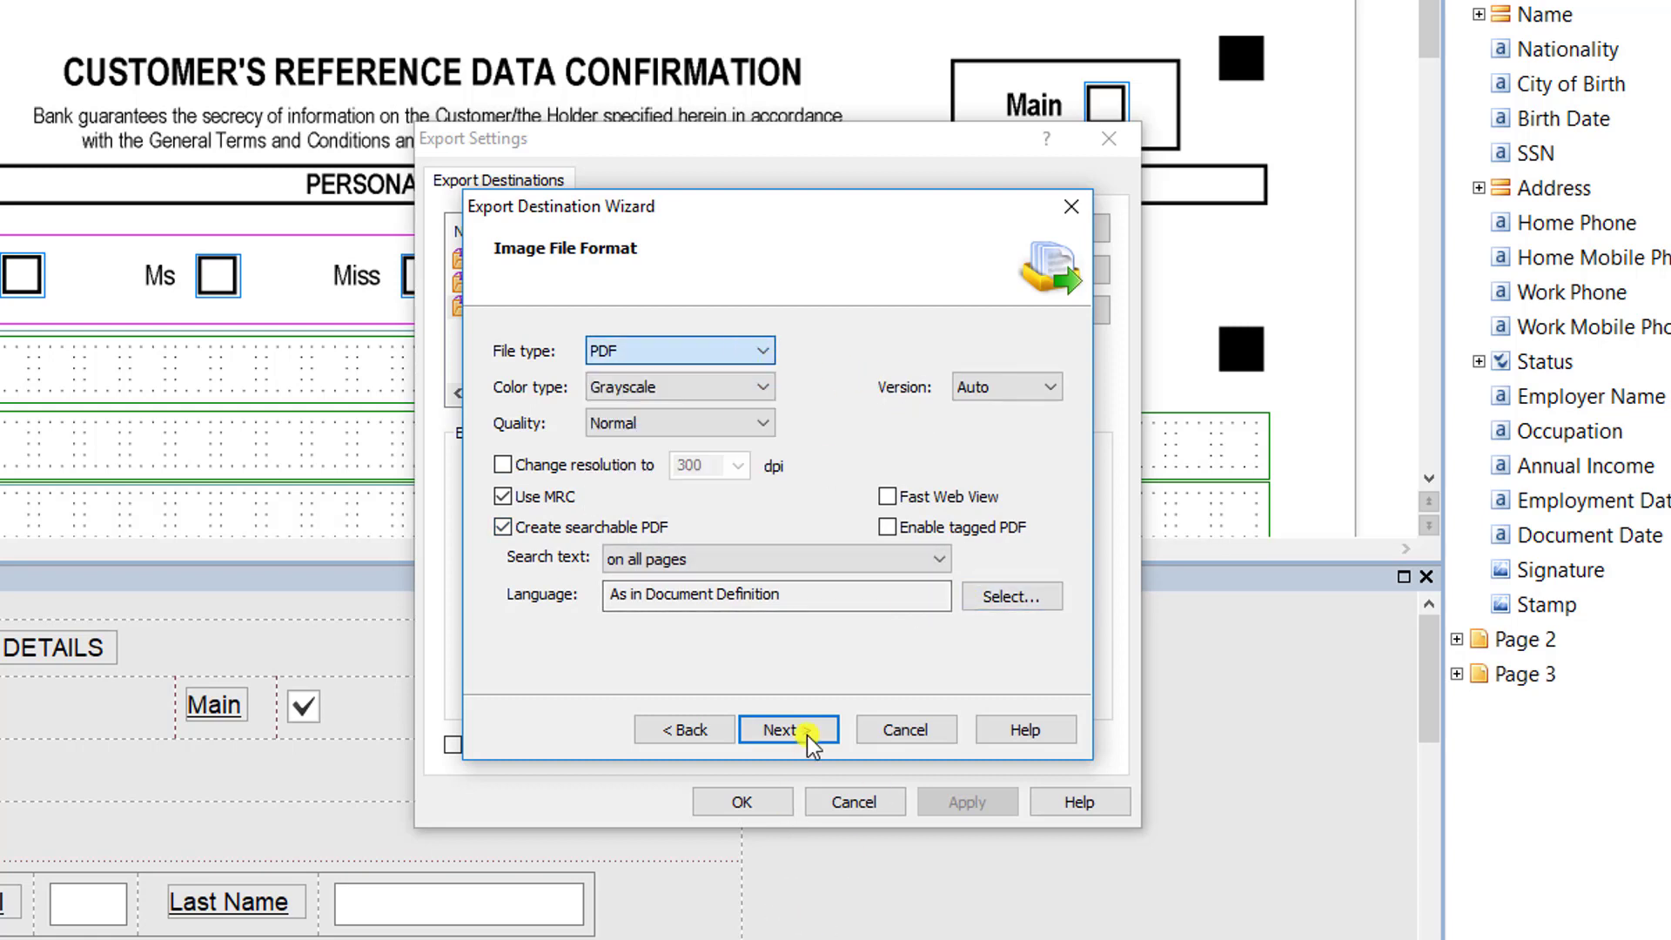
pyautogui.click(807, 734)
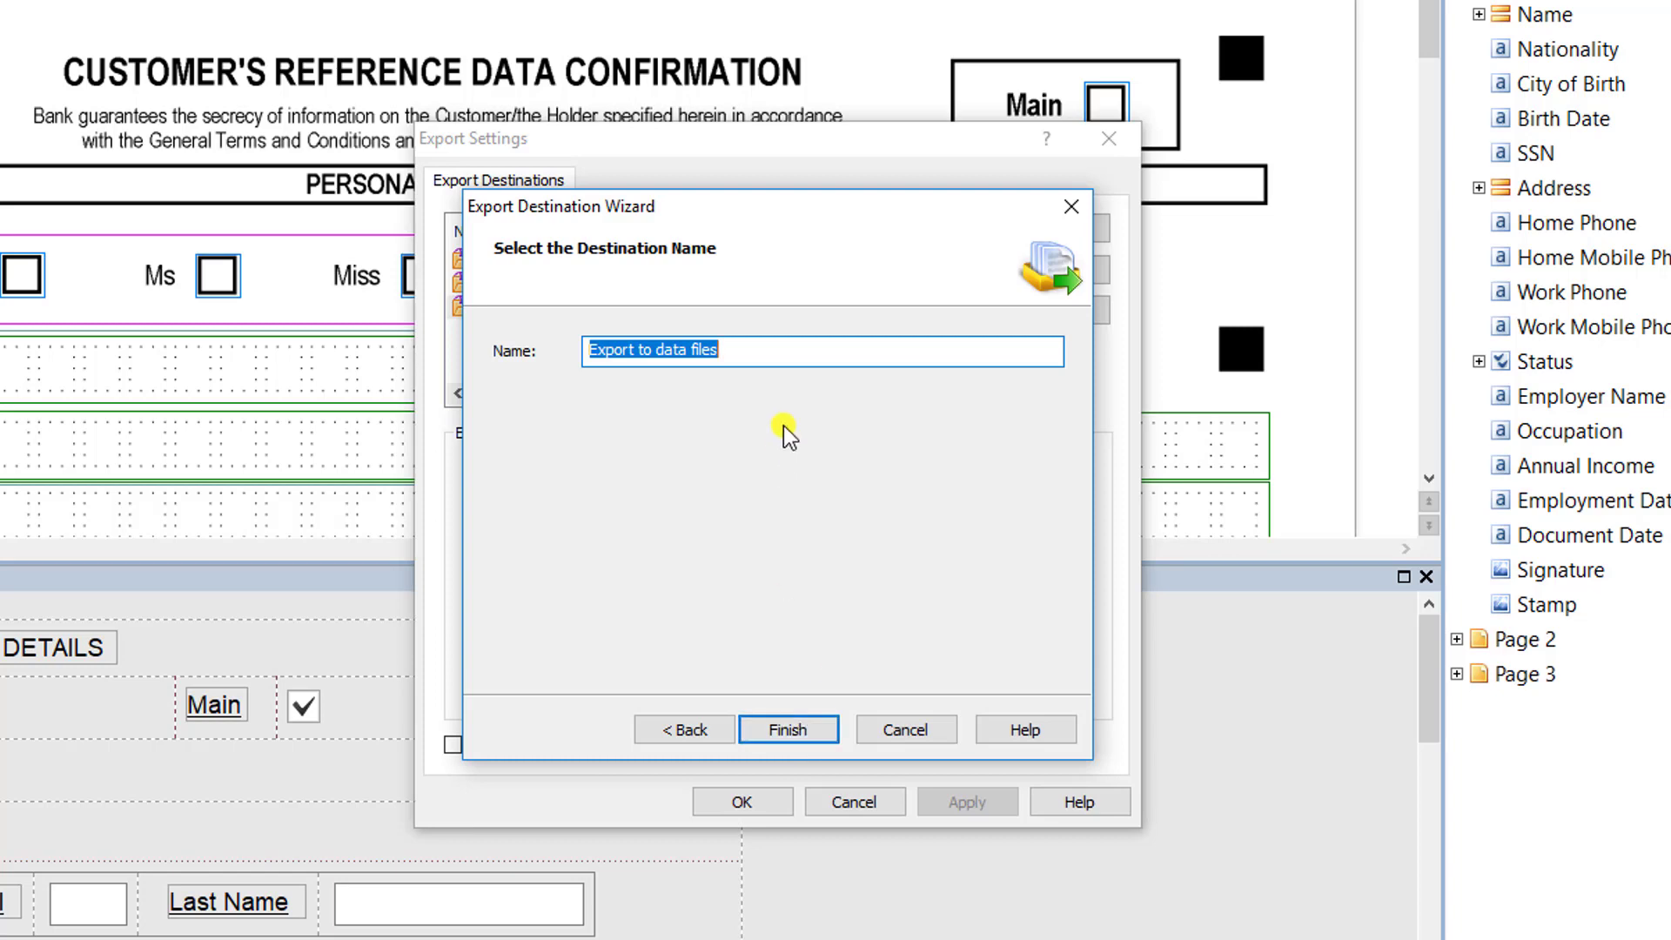
pyautogui.click(825, 734)
# - Add a Custom export (script) destination and open its empty Visual Basic .Net script in the Script Editor
pyautogui.click(866, 362)
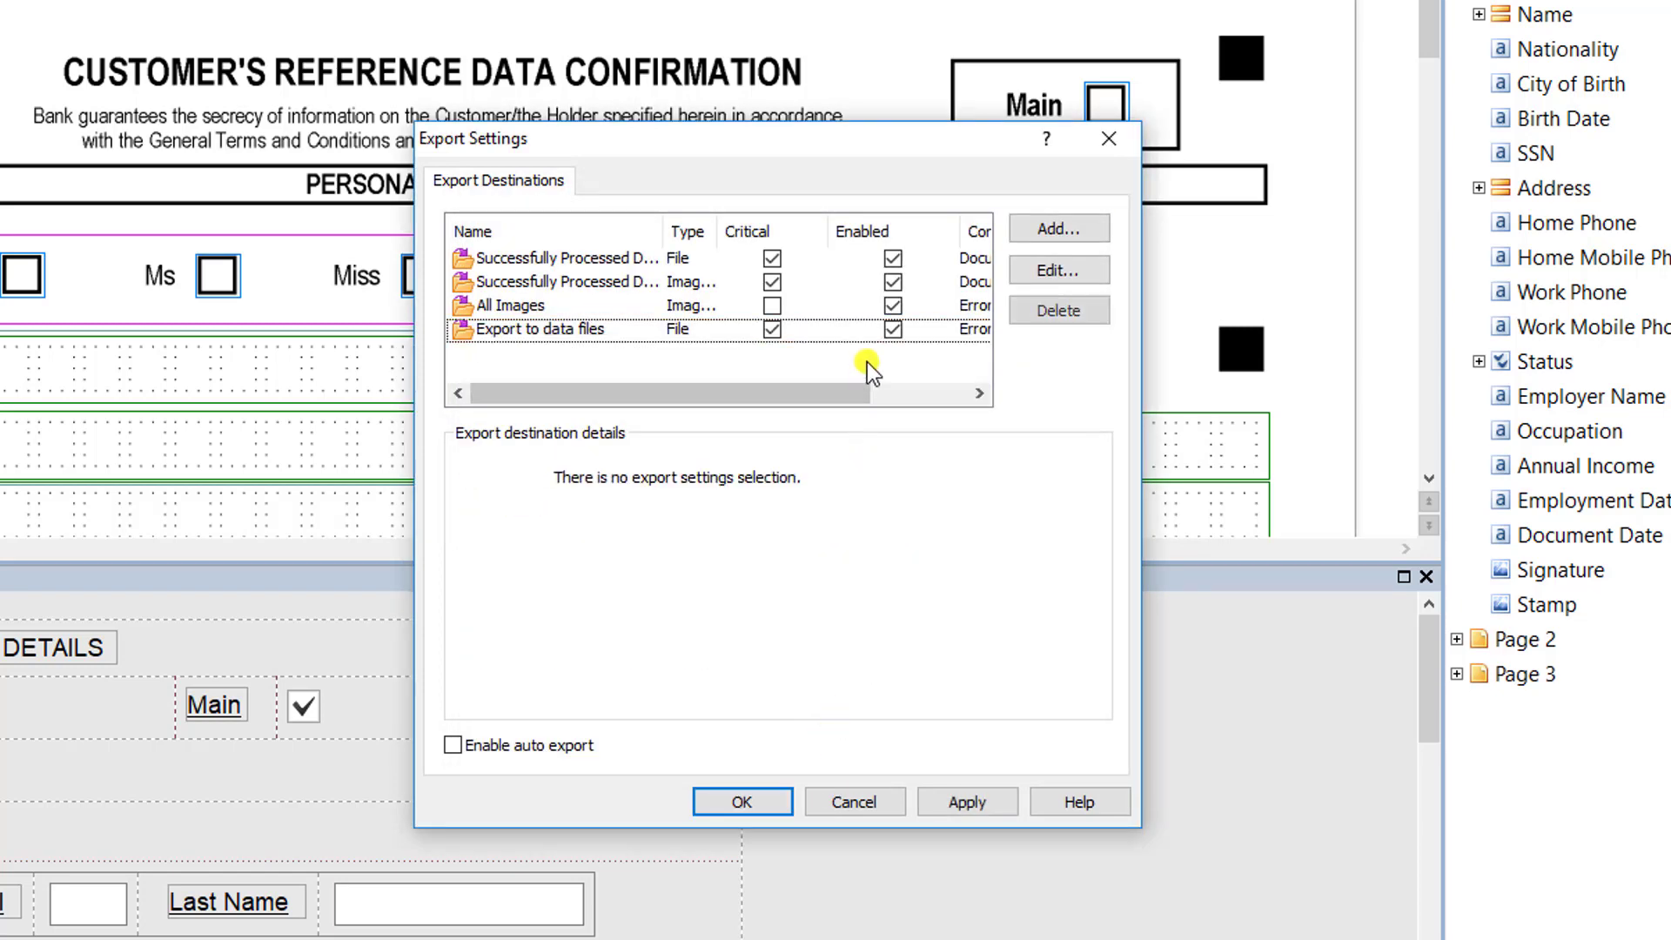
pyautogui.click(1101, 225)
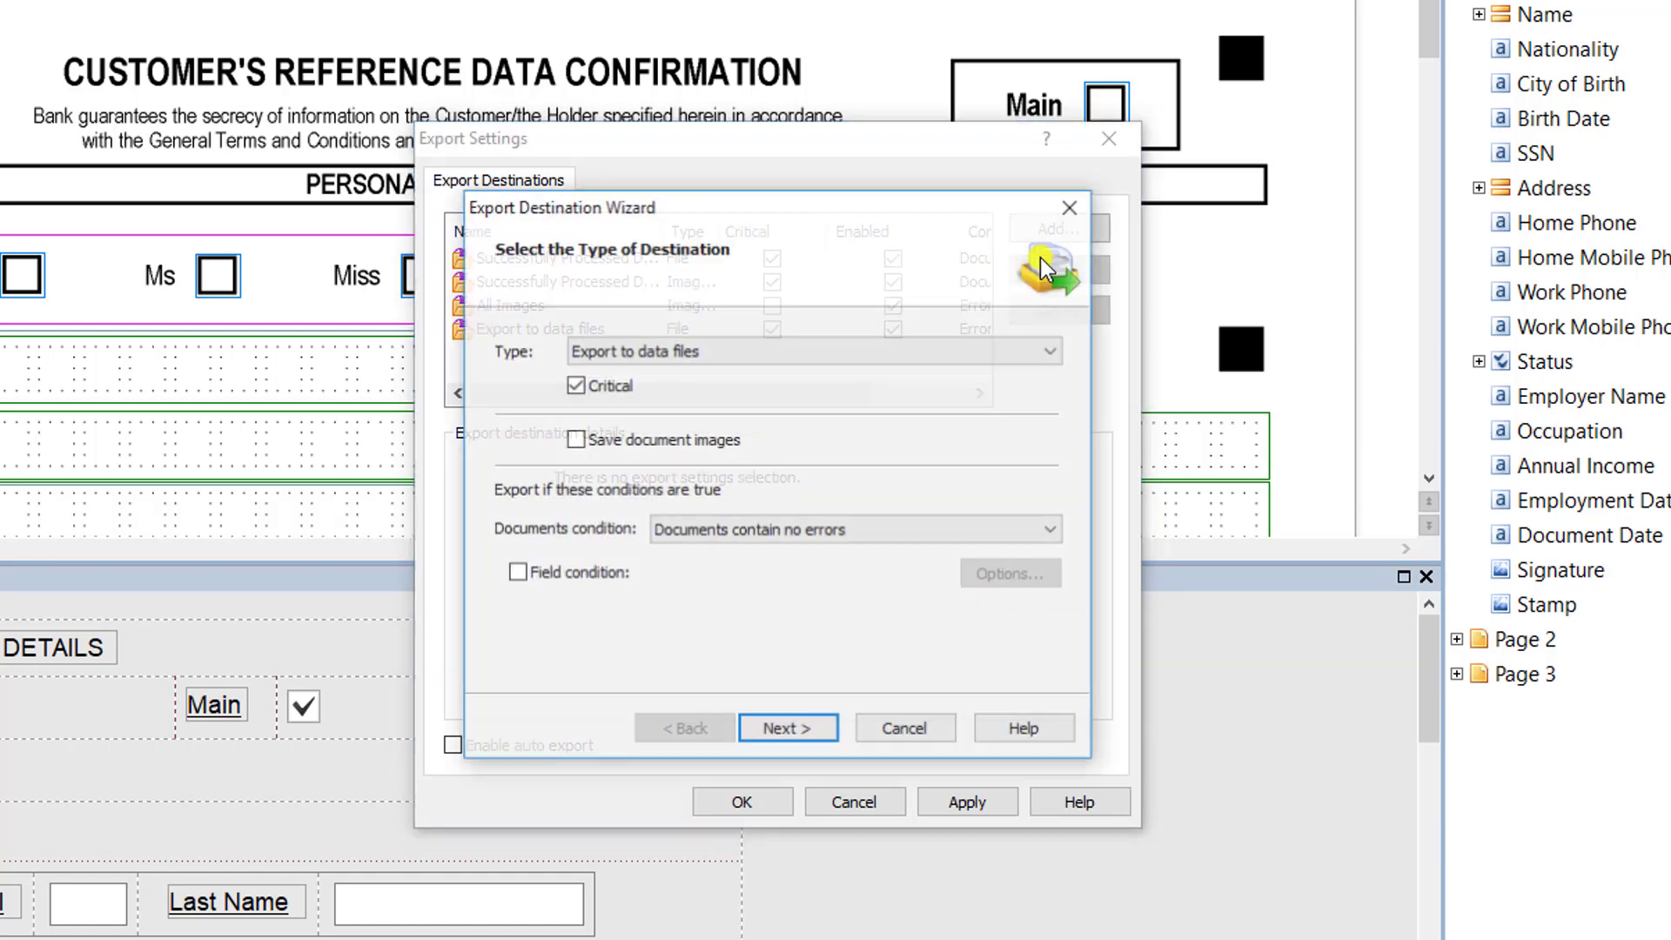
pyautogui.click(775, 356)
pyautogui.click(771, 374)
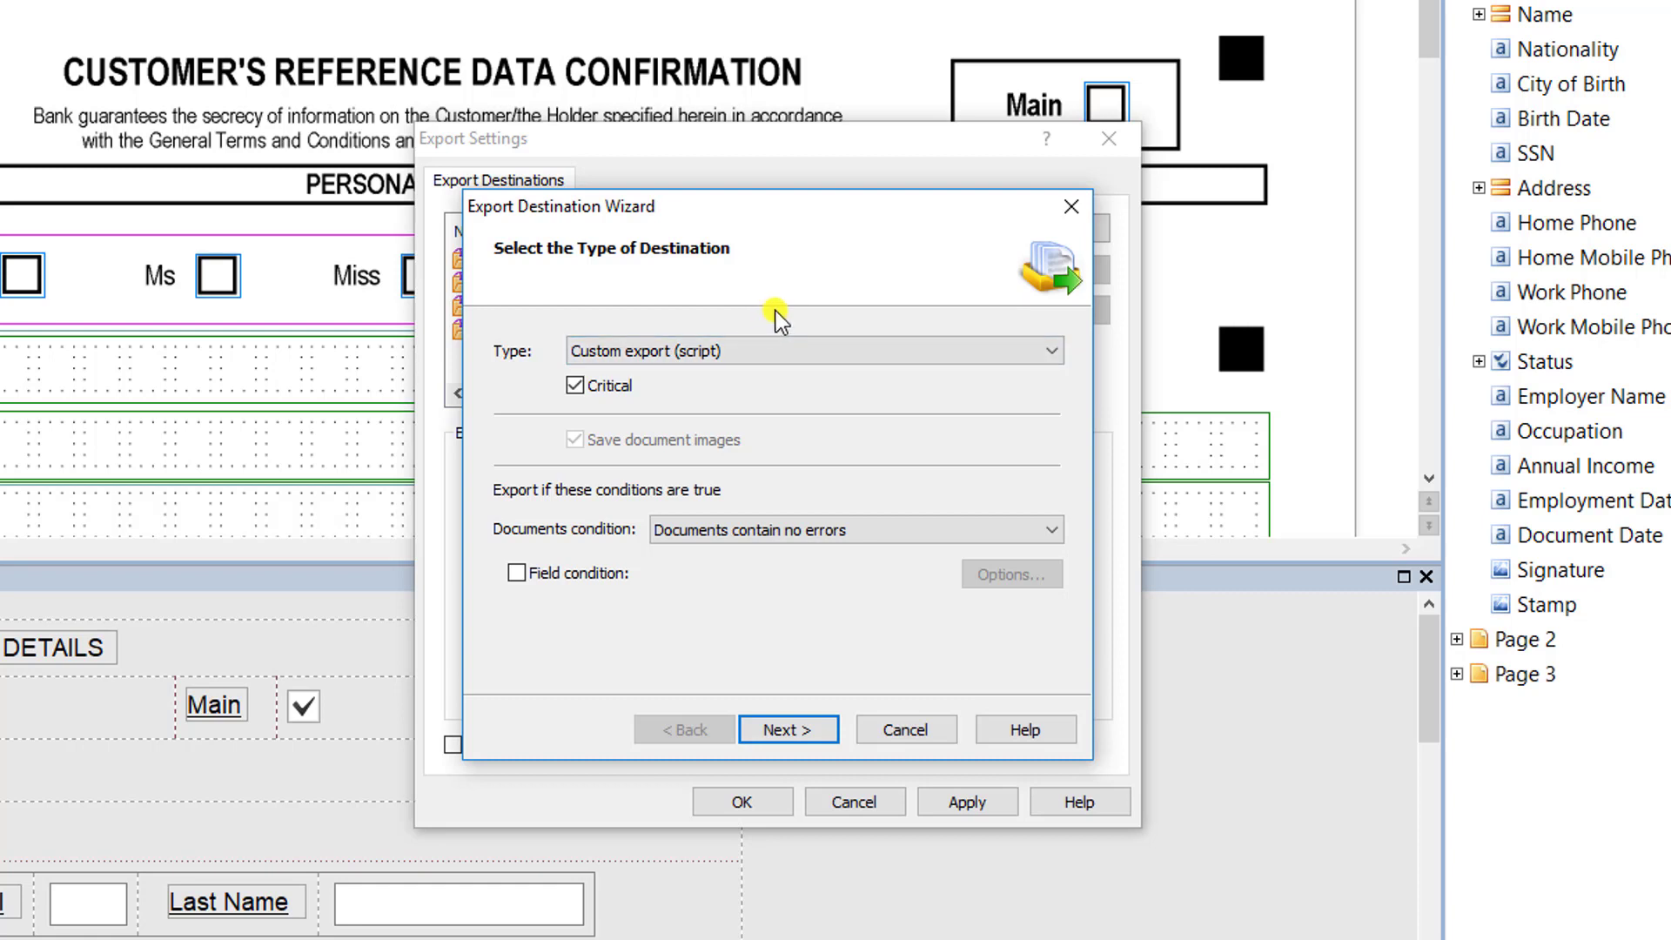
pyautogui.click(805, 731)
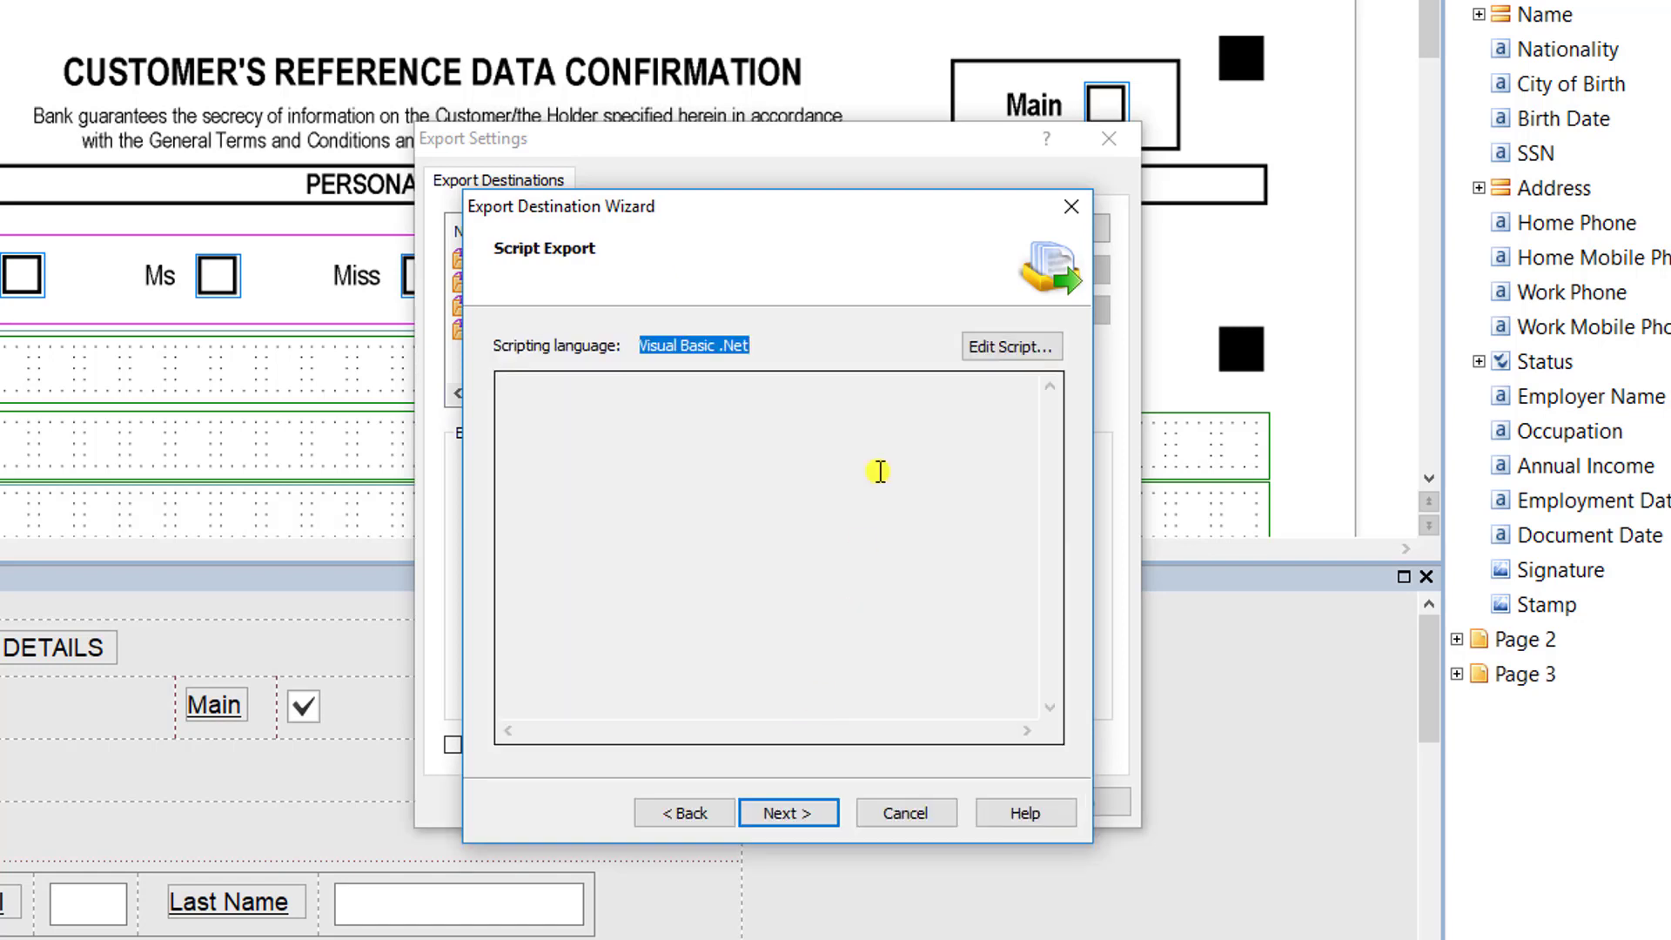
pyautogui.click(1020, 347)
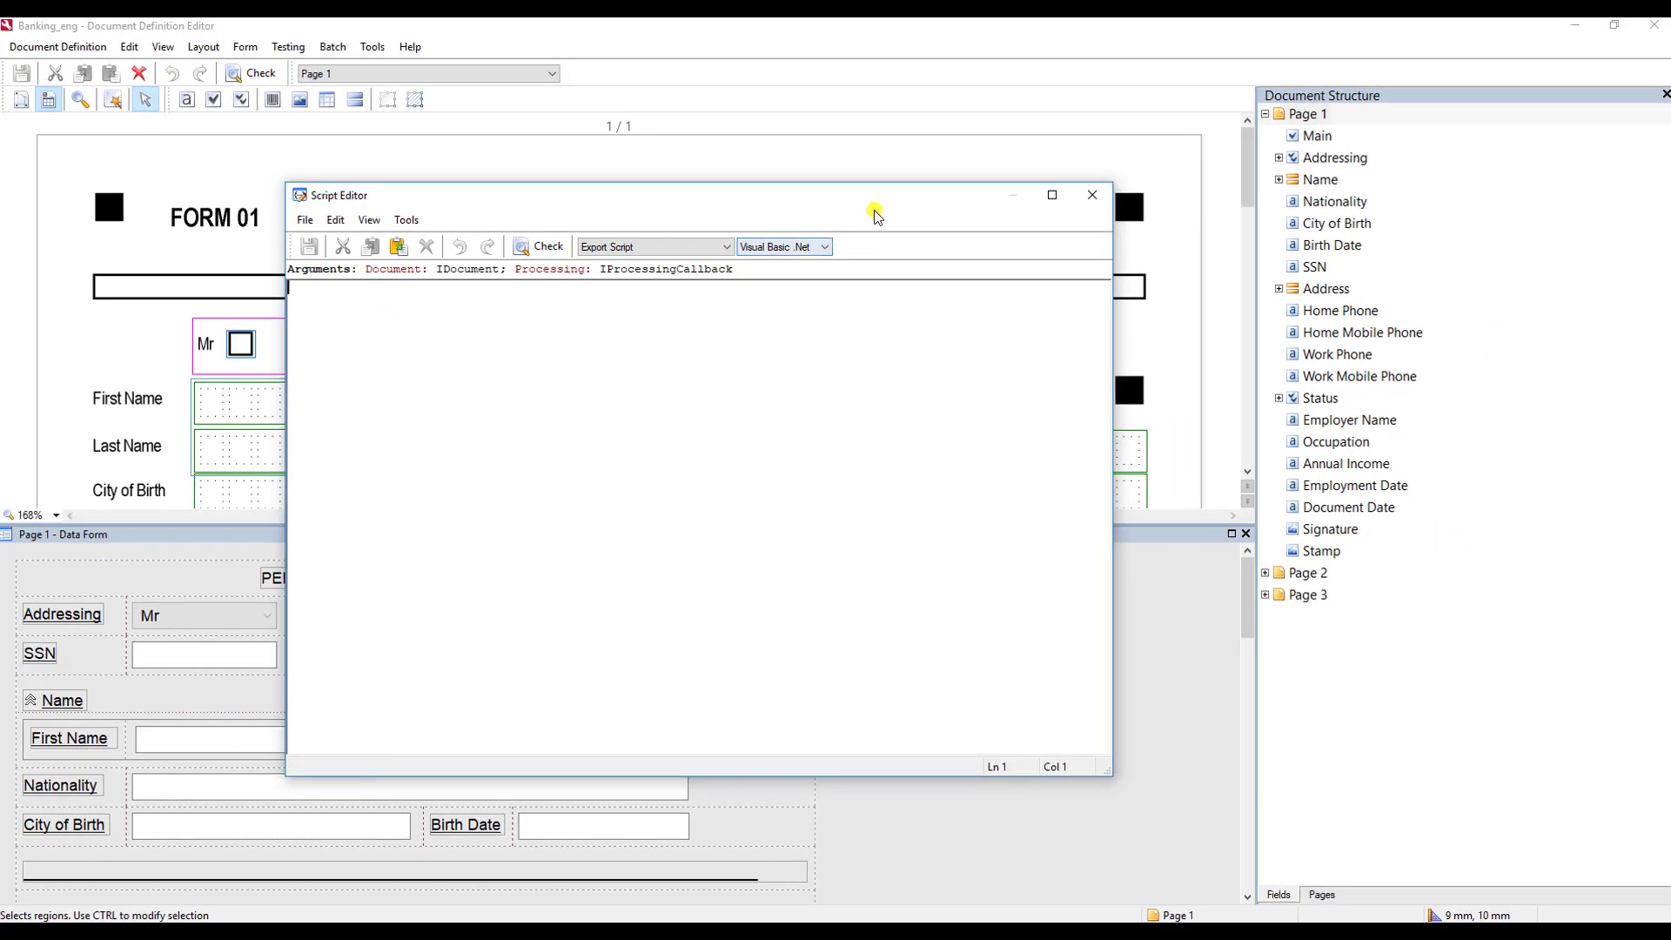
pyautogui.doubleClick(875, 209)
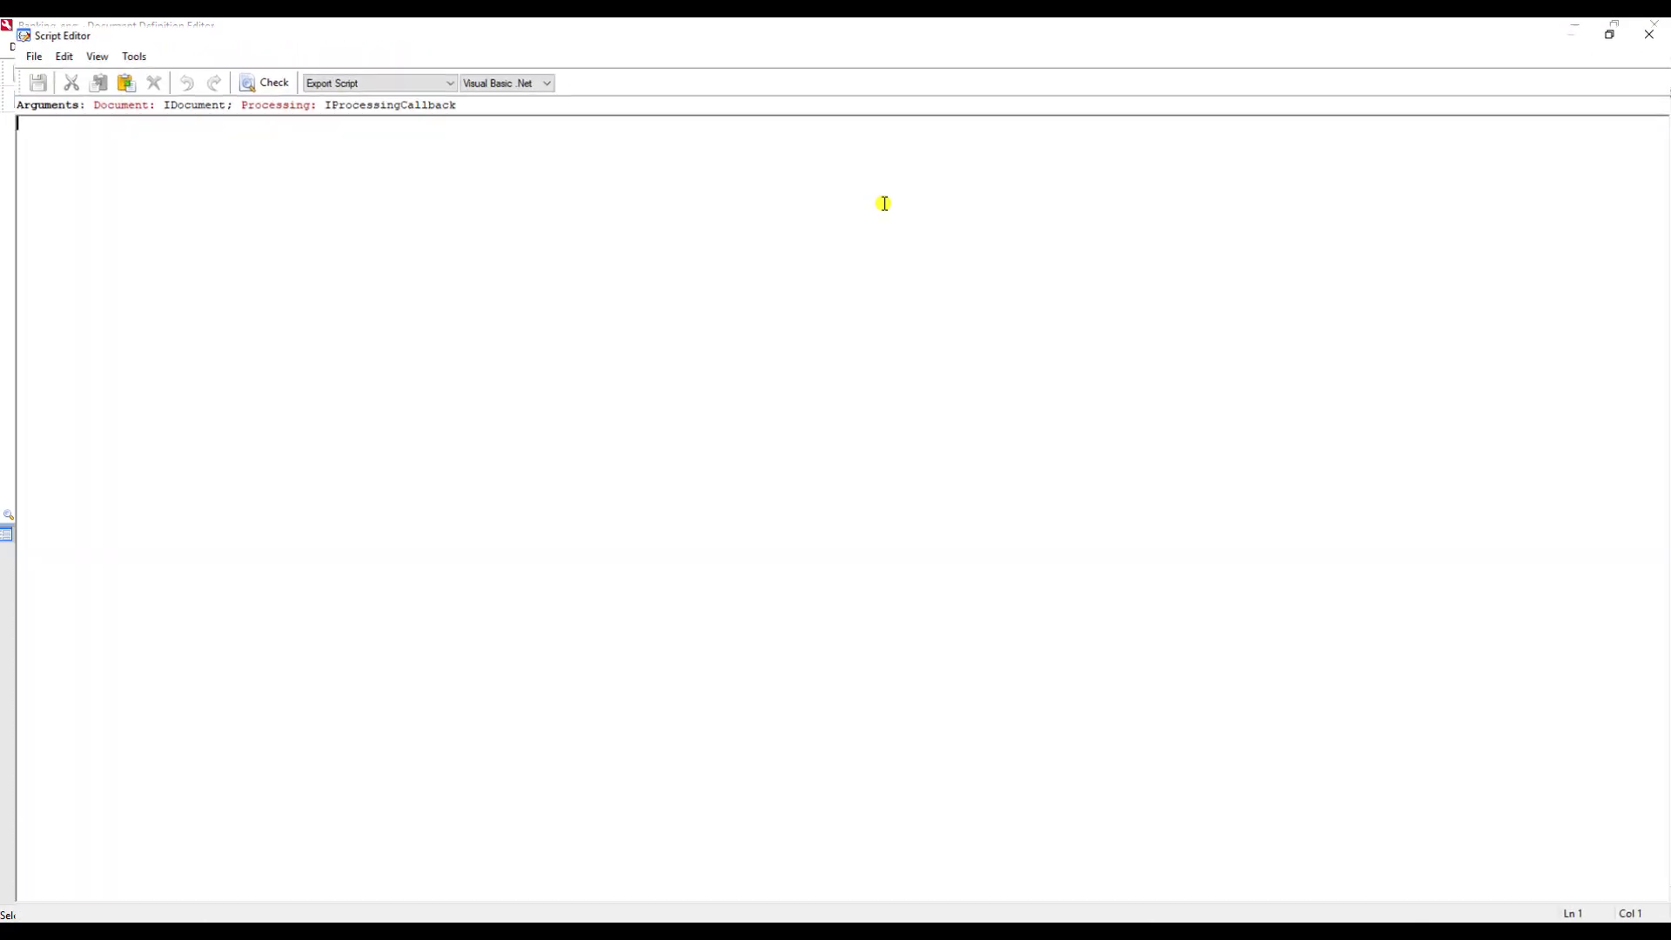
pyautogui.click(519, 74)
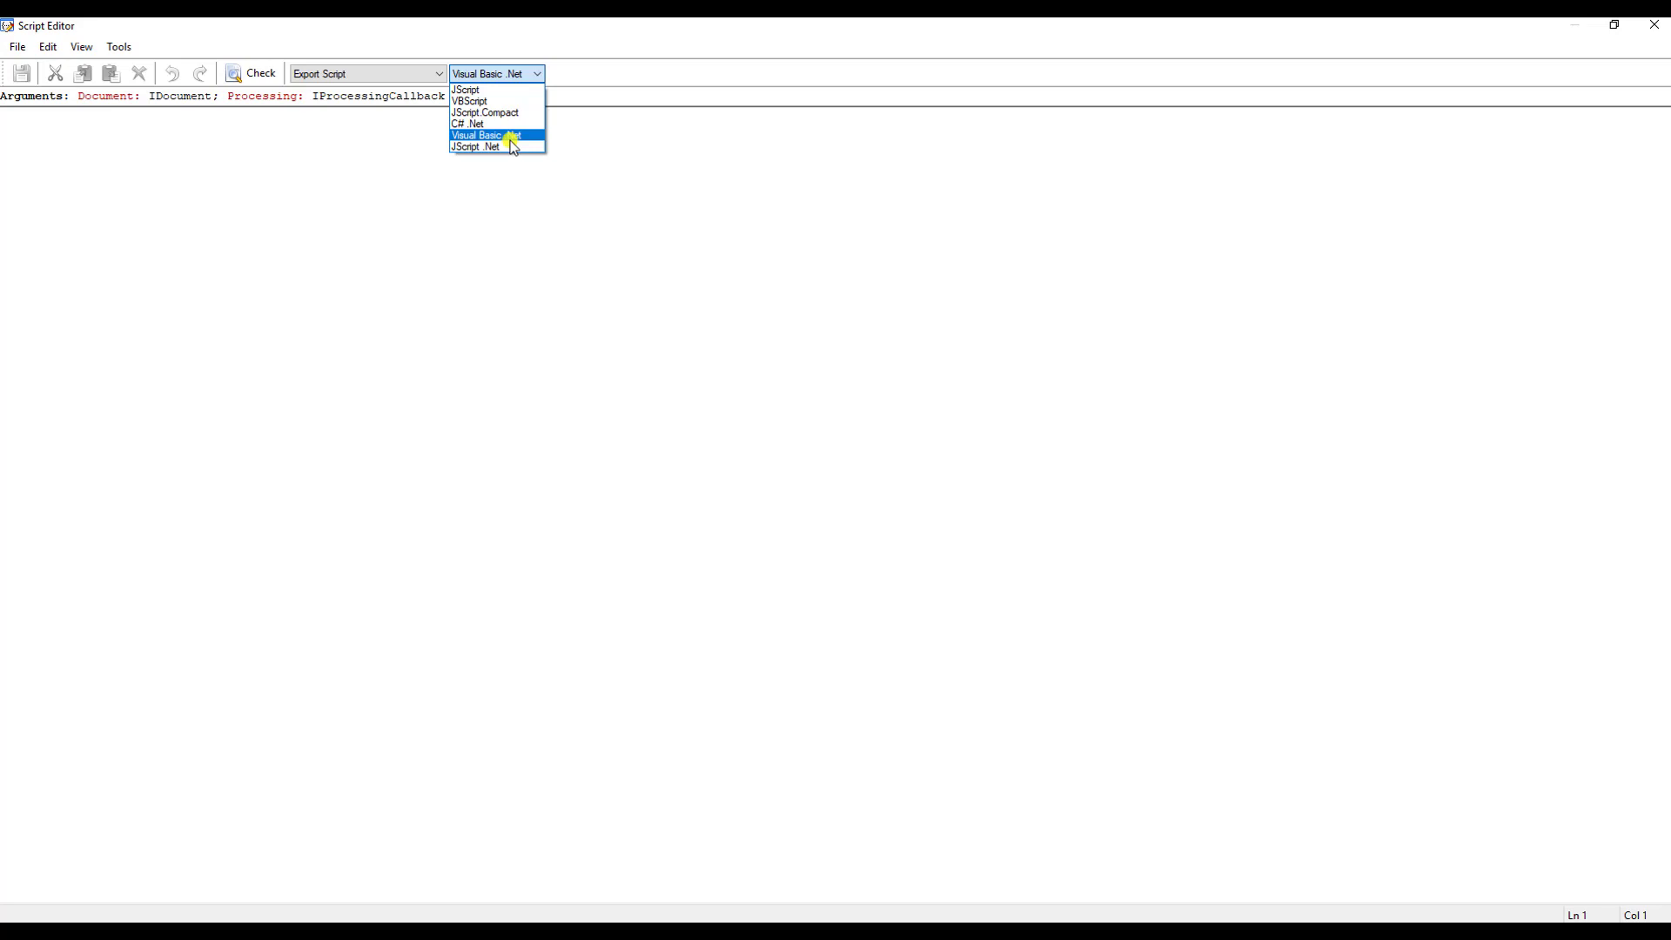
pyautogui.click(608, 56)
pyautogui.doubleClick(653, 26)
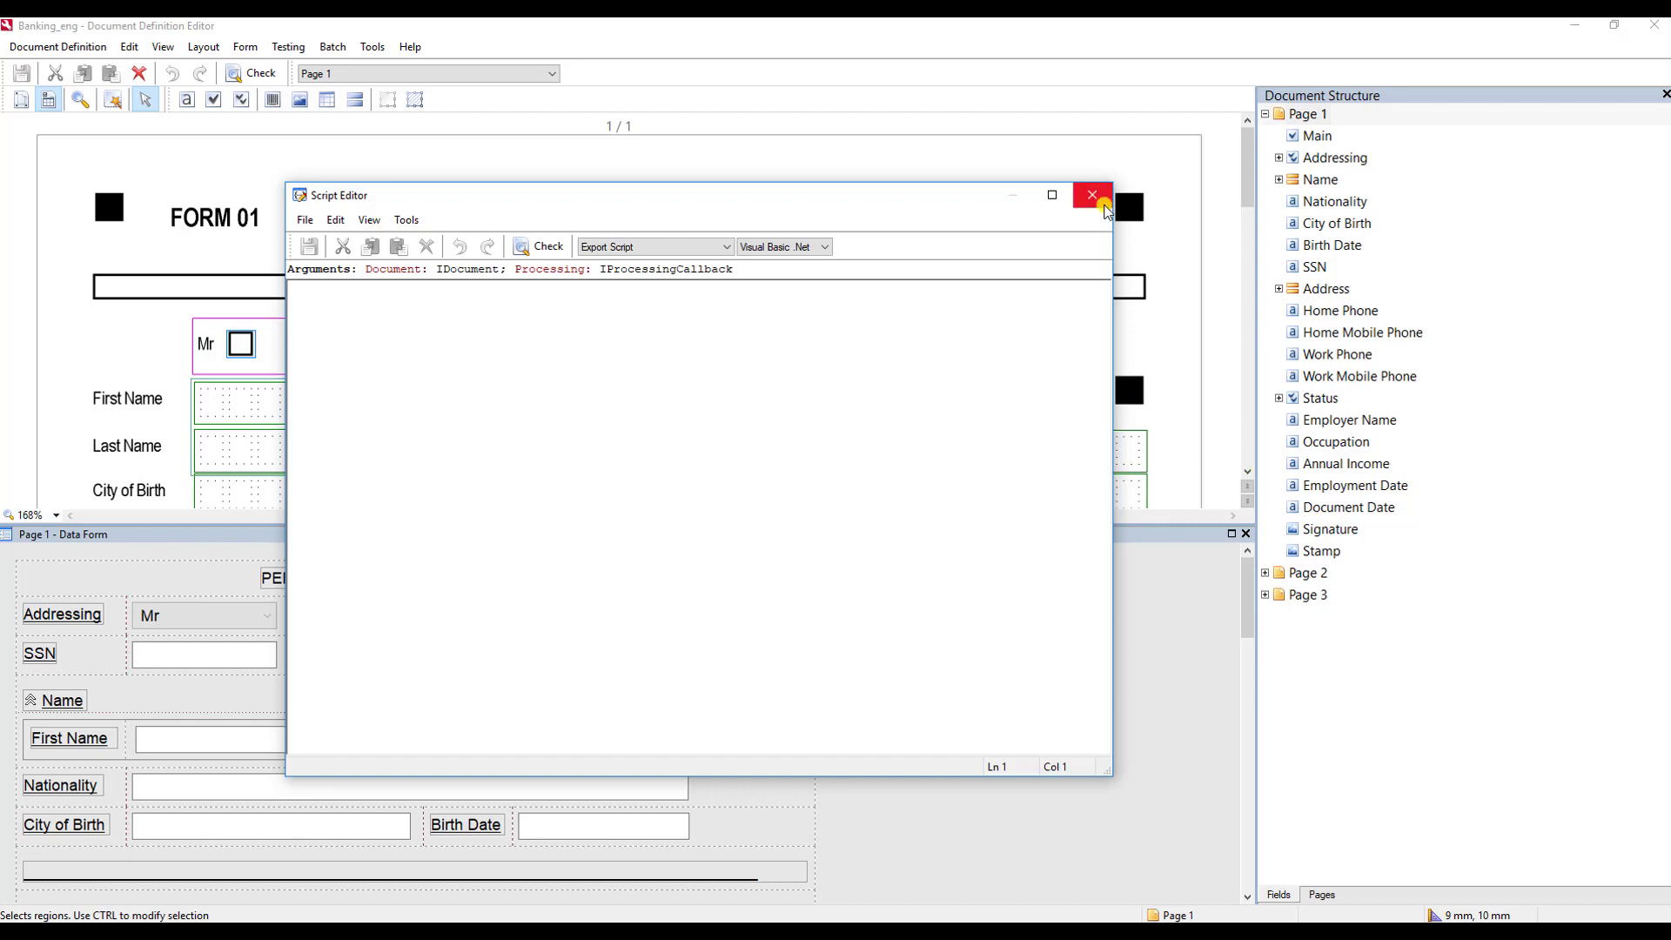
# - Close the Script Editor and finish the destination with the name Custom export (script)
pyautogui.click(1093, 197)
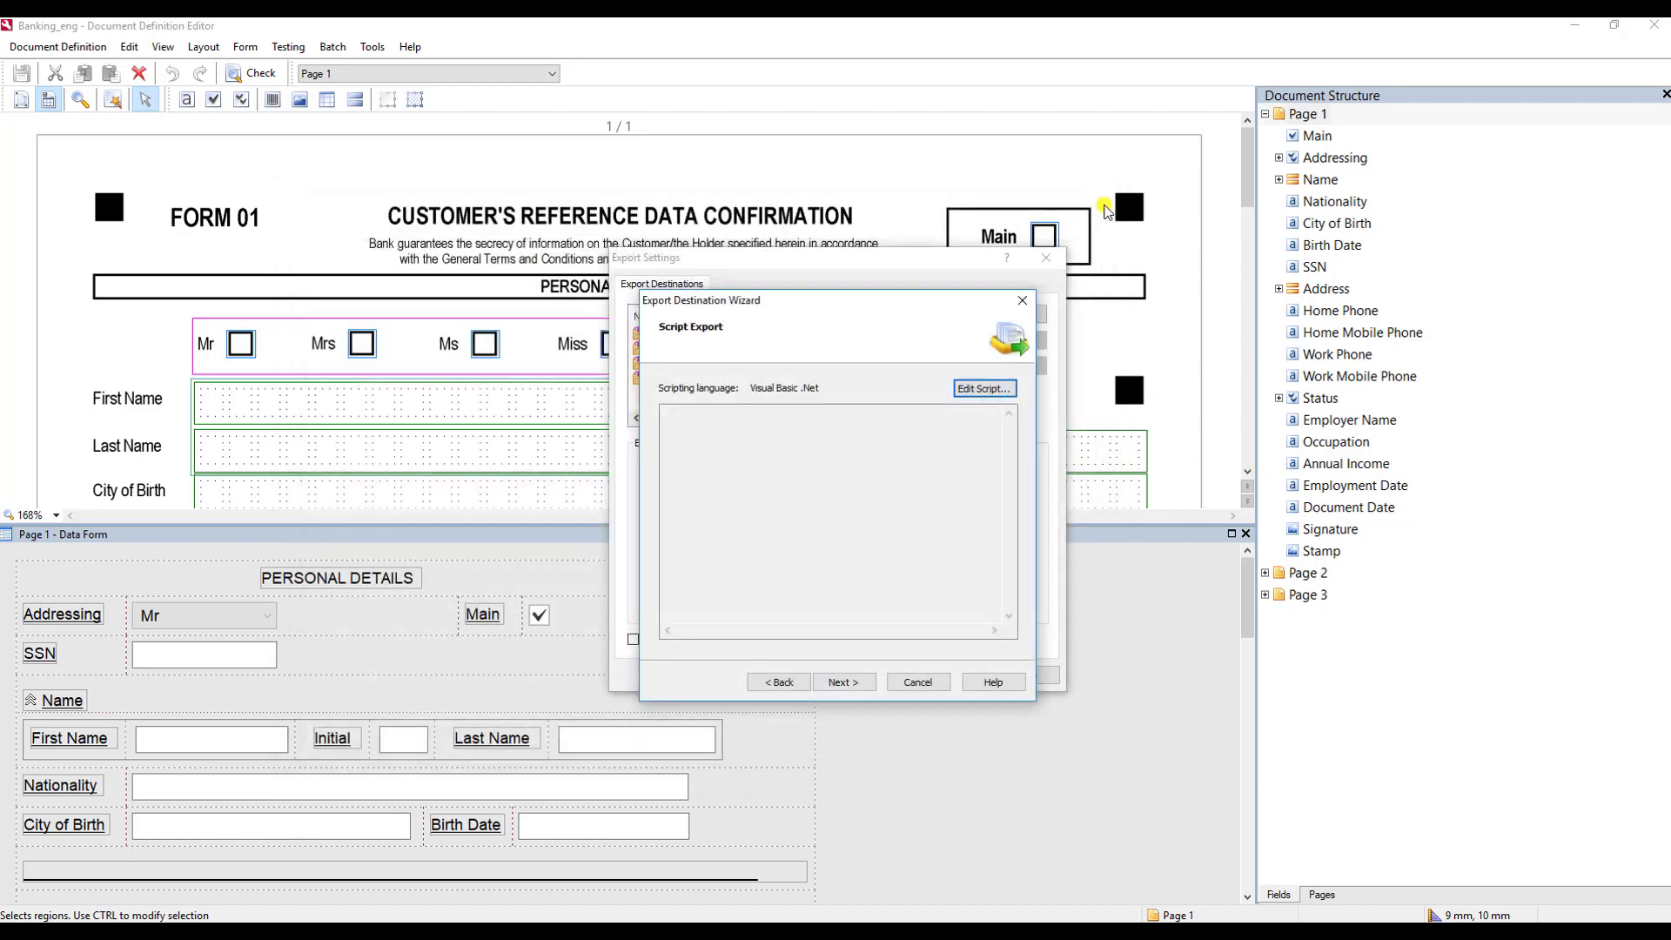
pyautogui.click(843, 682)
pyautogui.click(848, 681)
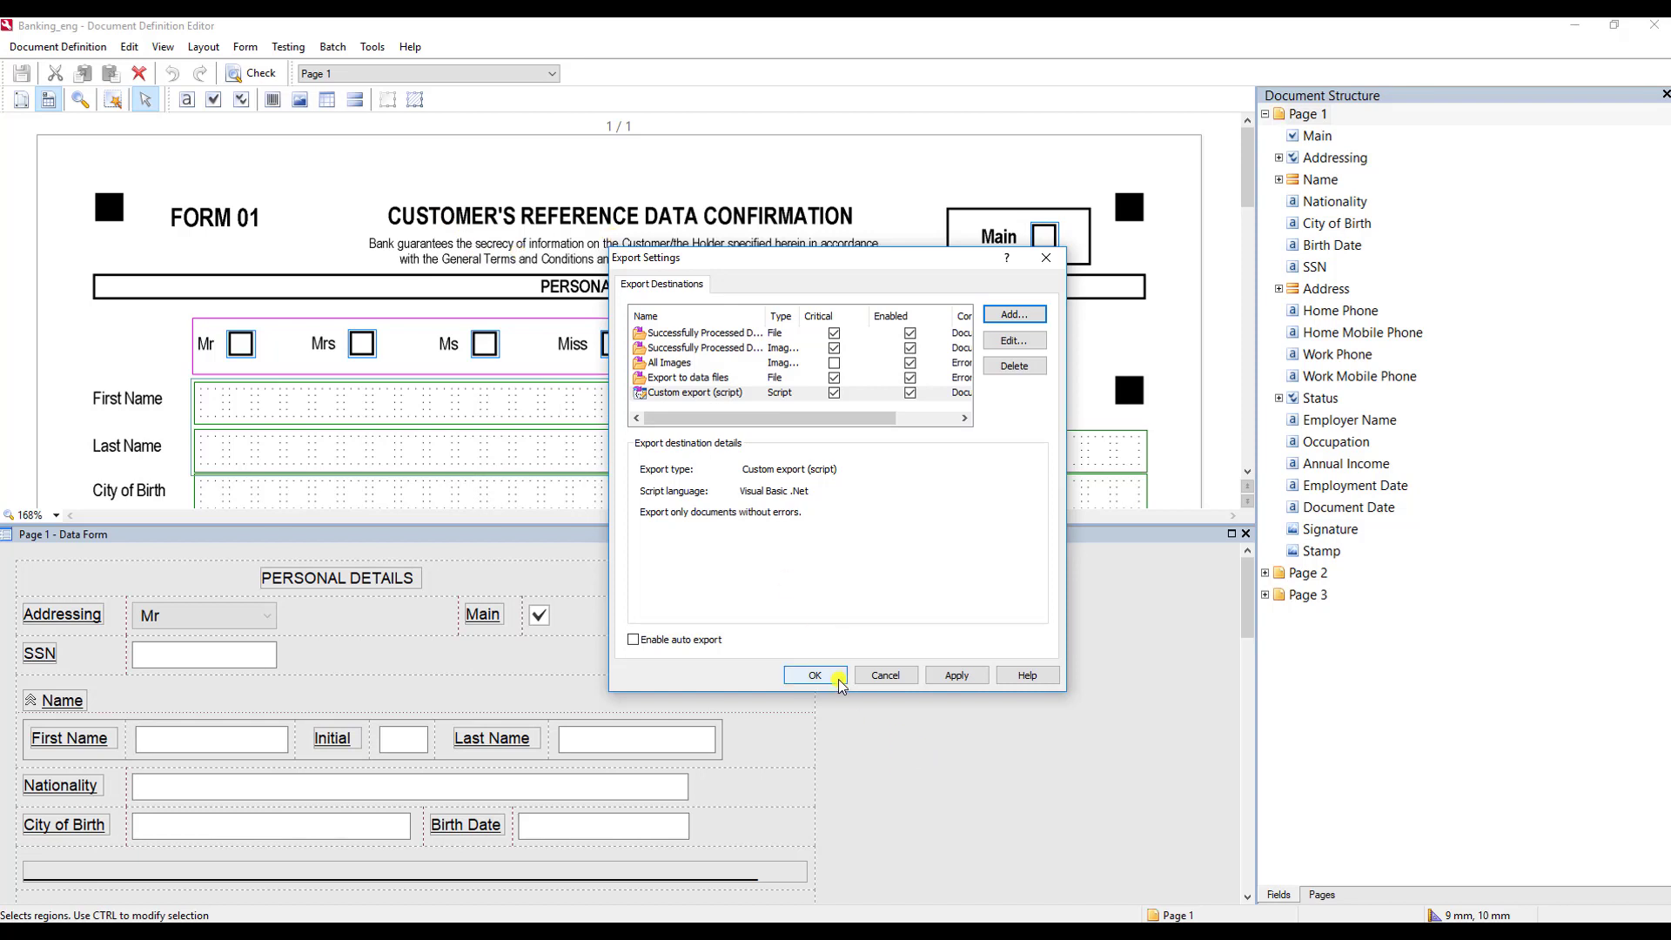
# - Confirm the data-file and script export destinations in Export Settings, then reopen the Document Definition menu
pyautogui.click(814, 676)
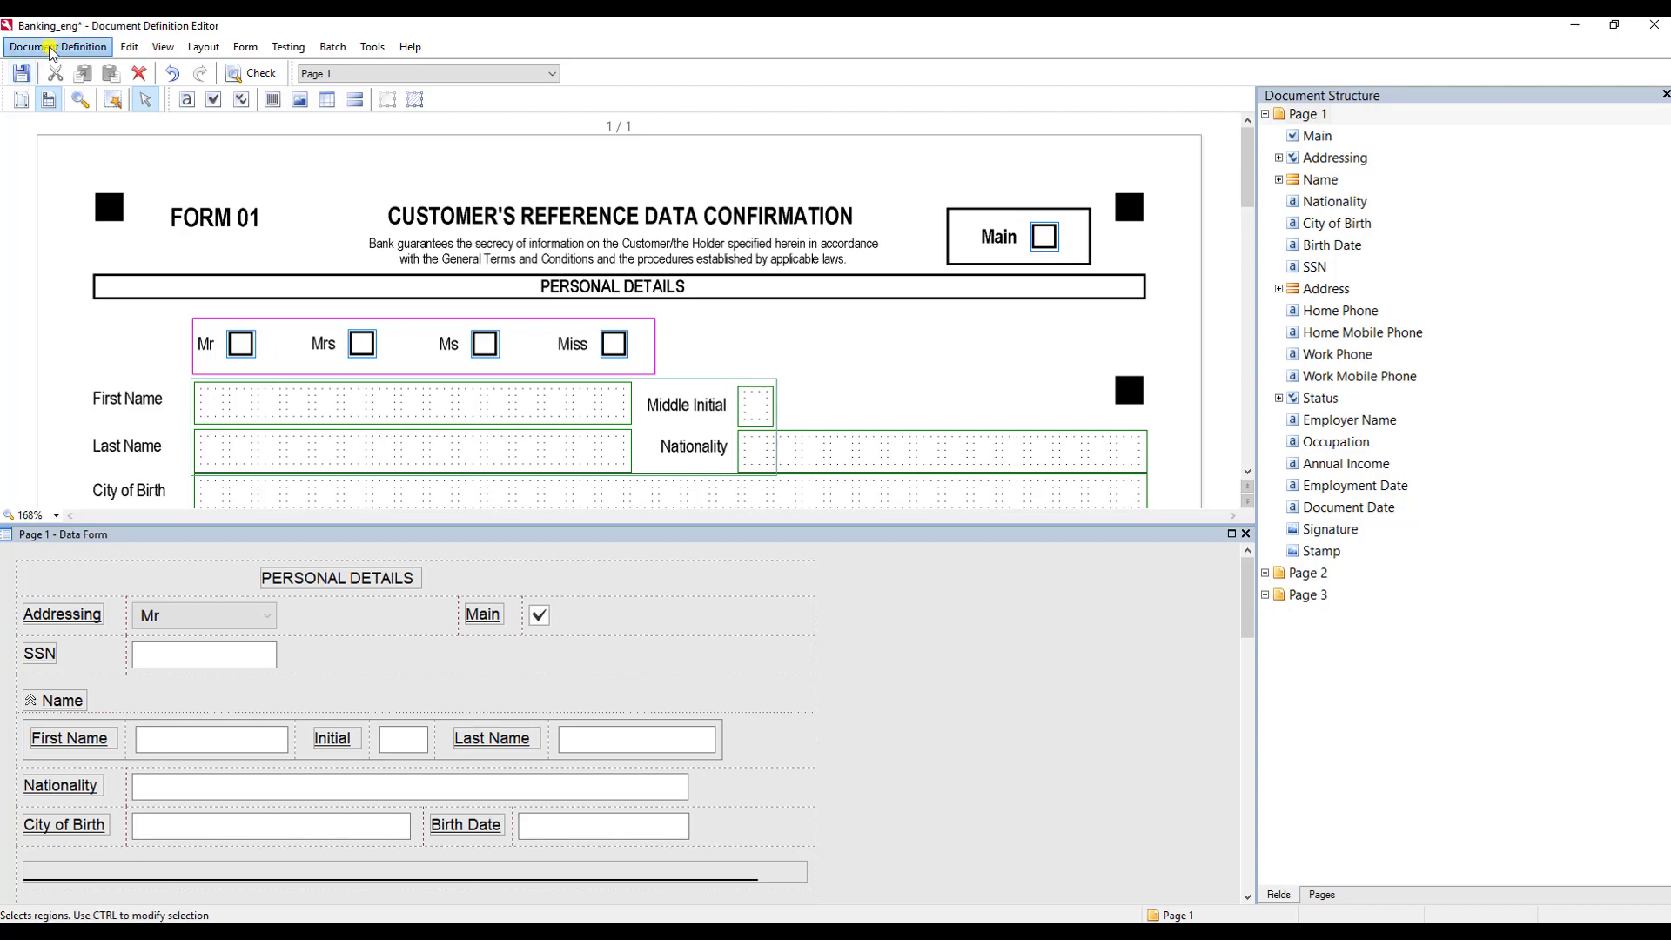
pyautogui.click(58, 46)
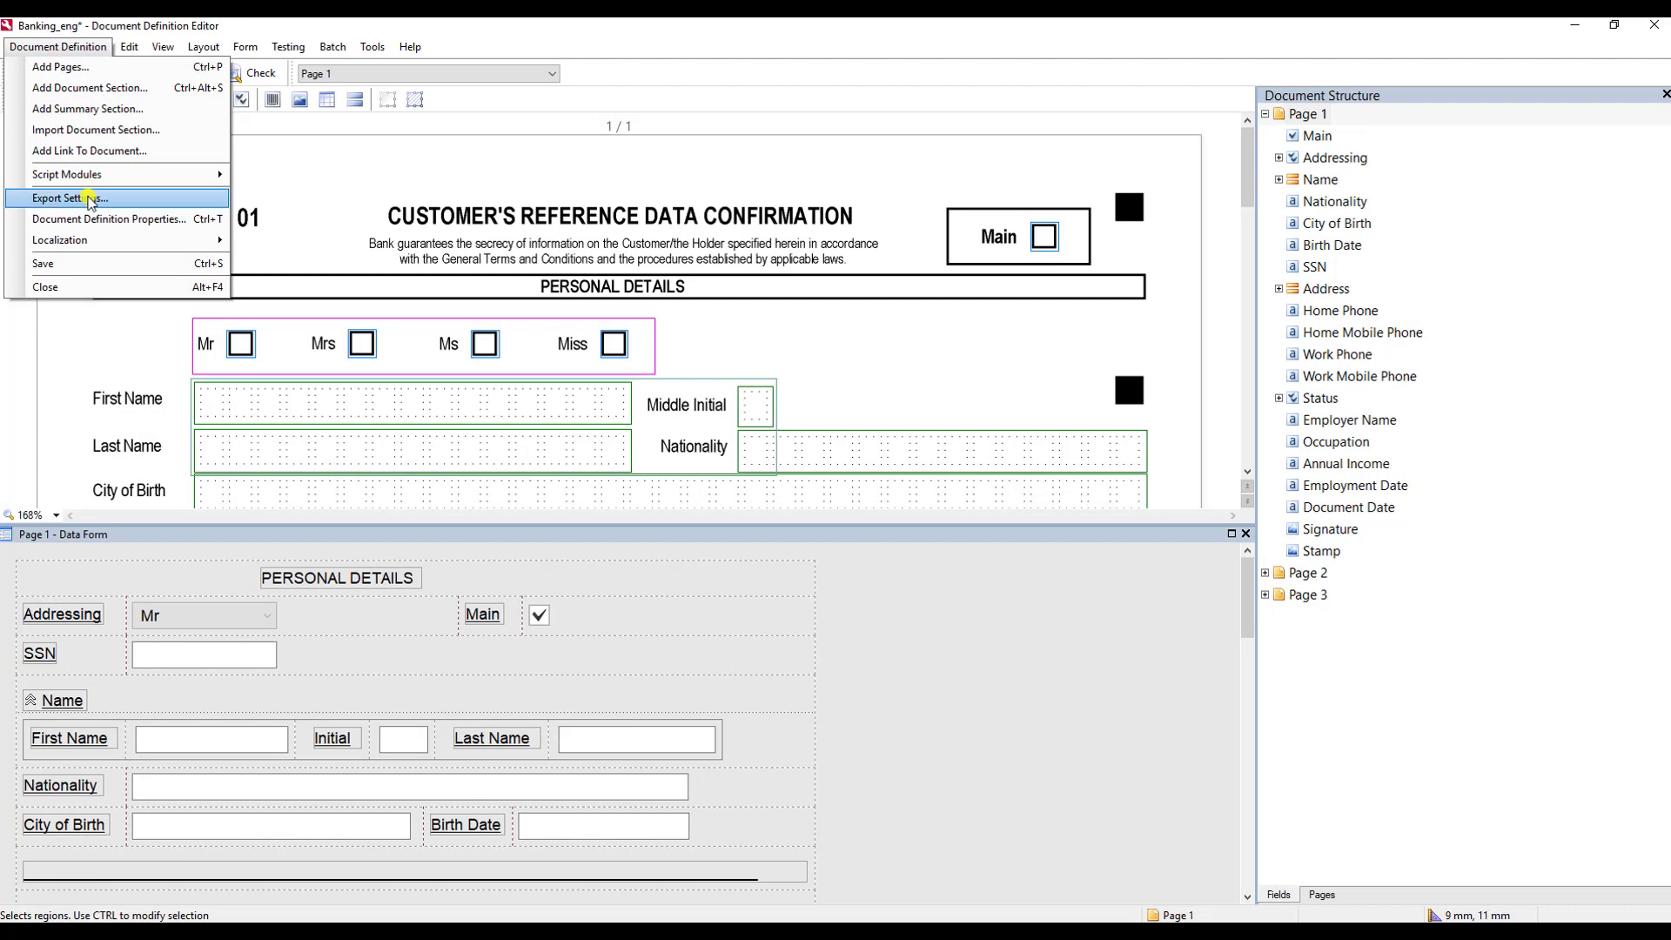